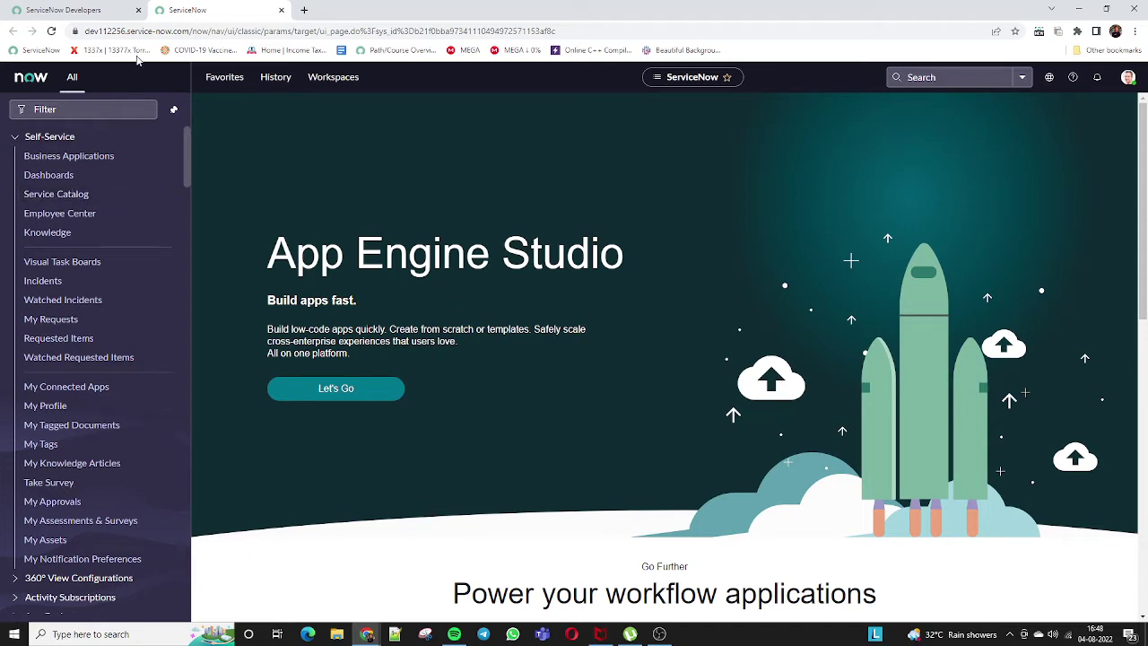
Step: Filter the navigator for "Plugin" and open Plugin Installation History in a separate browser tab
{"action": "left_click", "coordinate": [63, 13]}
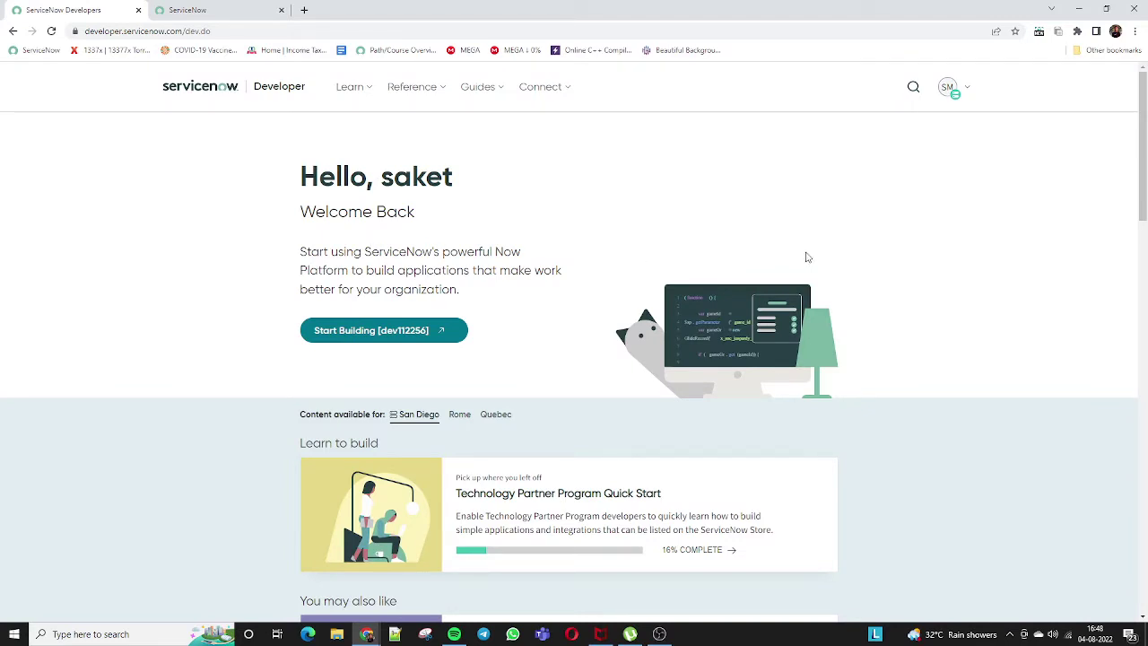
{"action": "left_click", "coordinate": [224, 13]}
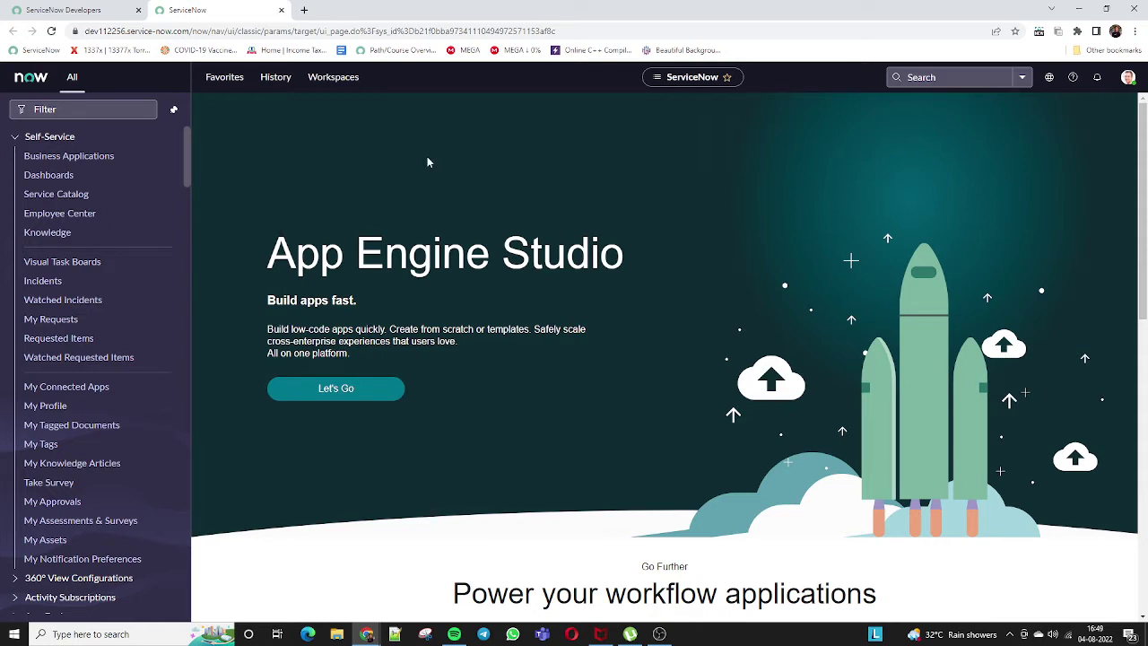
{"action": "left_click", "coordinate": [105, 115]}
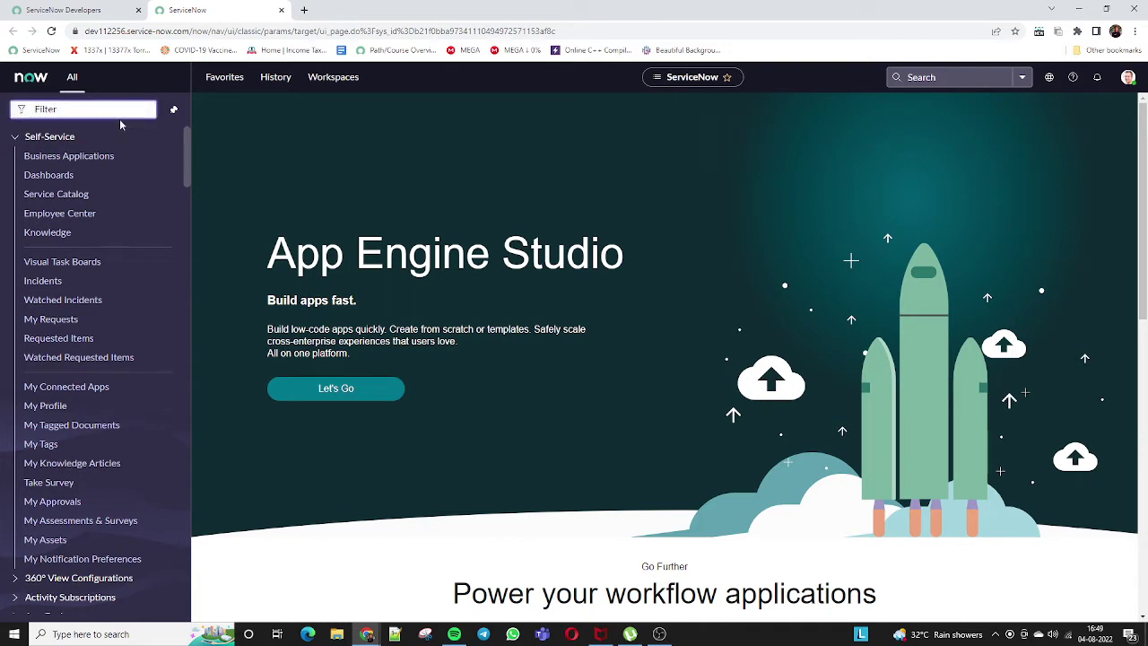
{"action": "type", "text": "Plugin"}
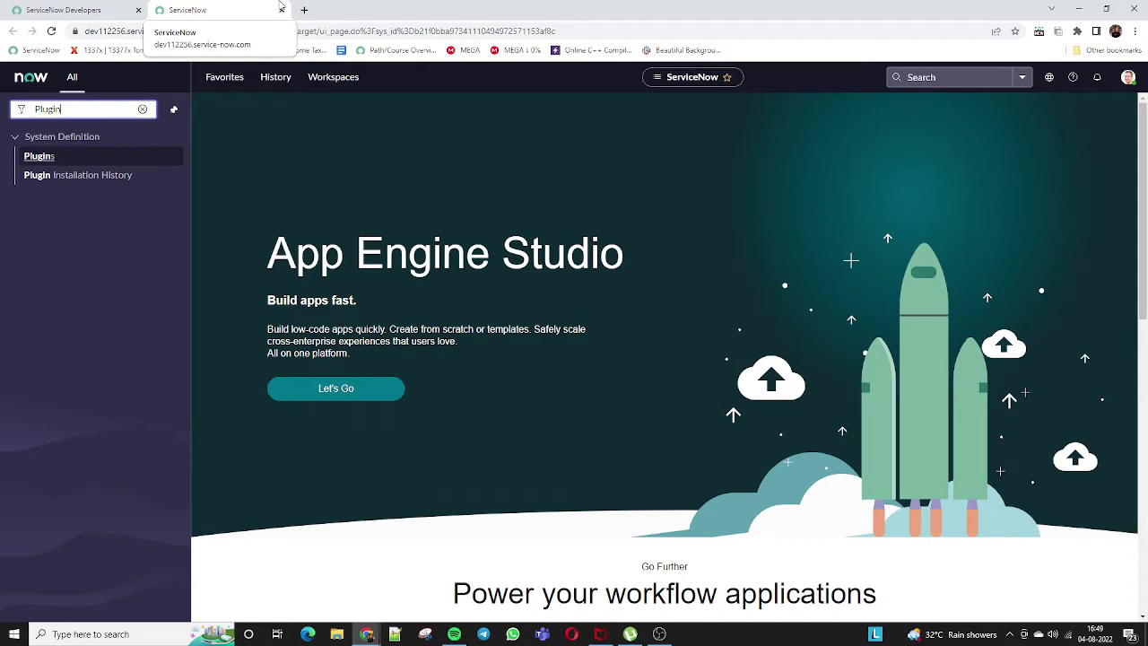
{"action": "middle_click", "coordinate": [52, 179]}
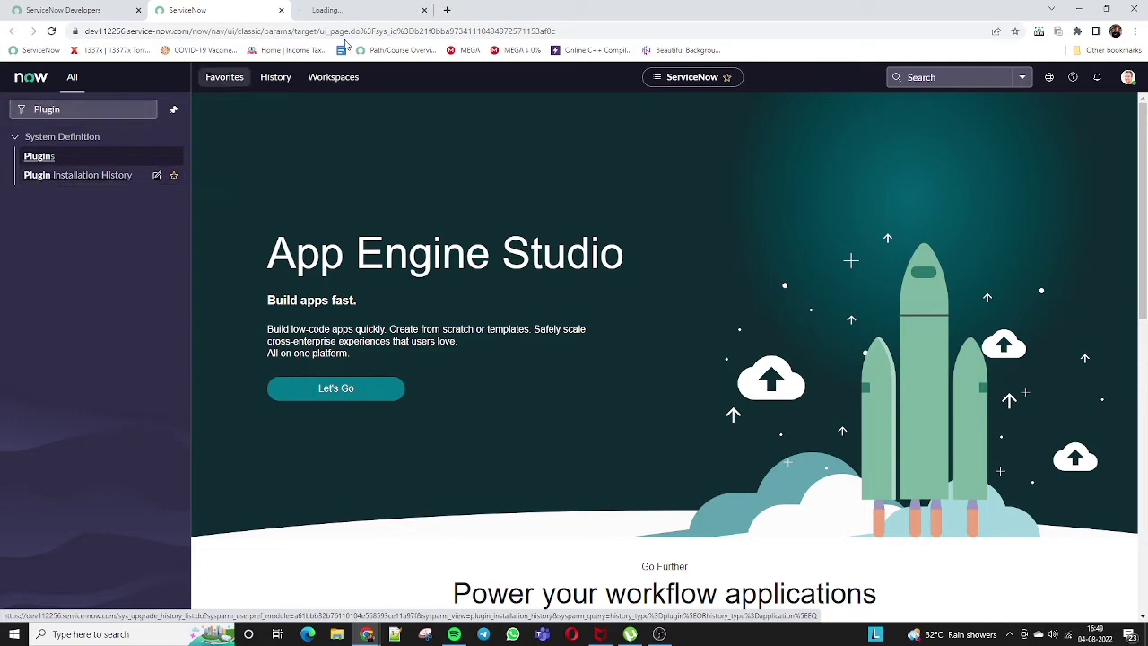
{"action": "left_click", "coordinate": [330, 11]}
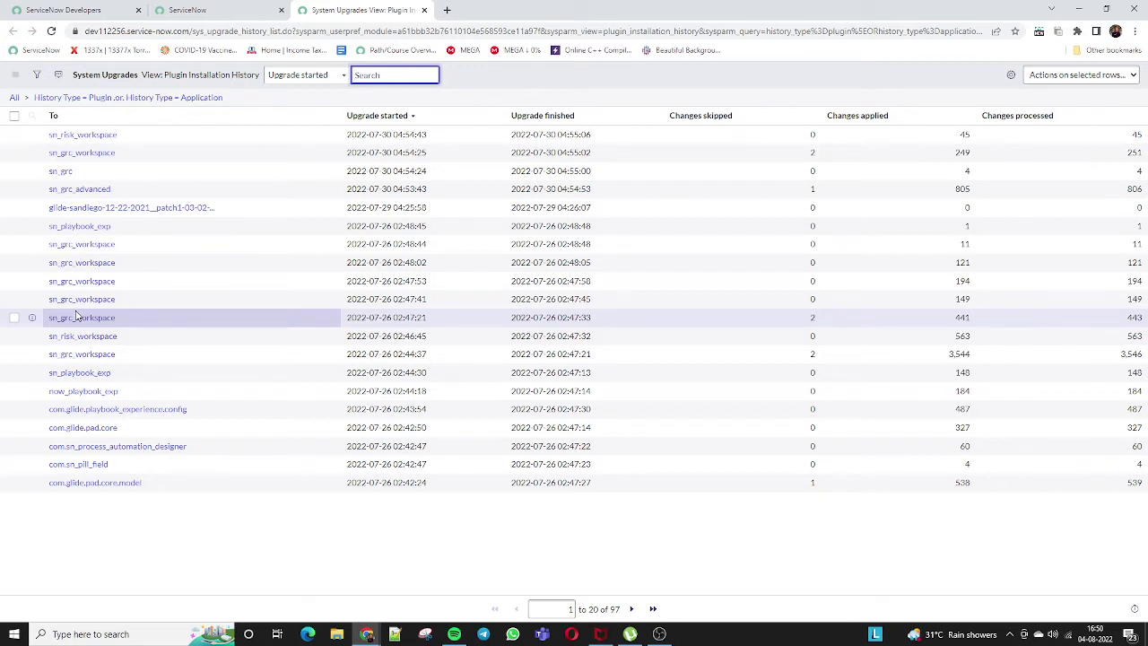
Step: Return to the main instance tab, open the Plugins module and dismiss the redirect notice
{"action": "left_click", "coordinate": [187, 10]}
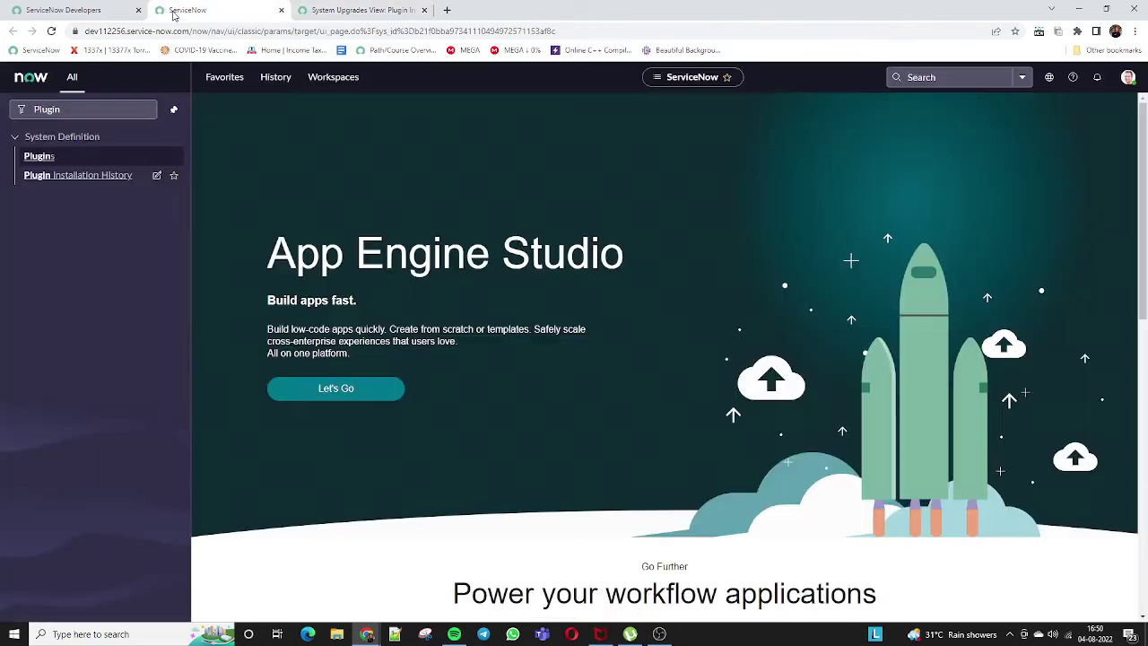
{"action": "left_click", "coordinate": [40, 157]}
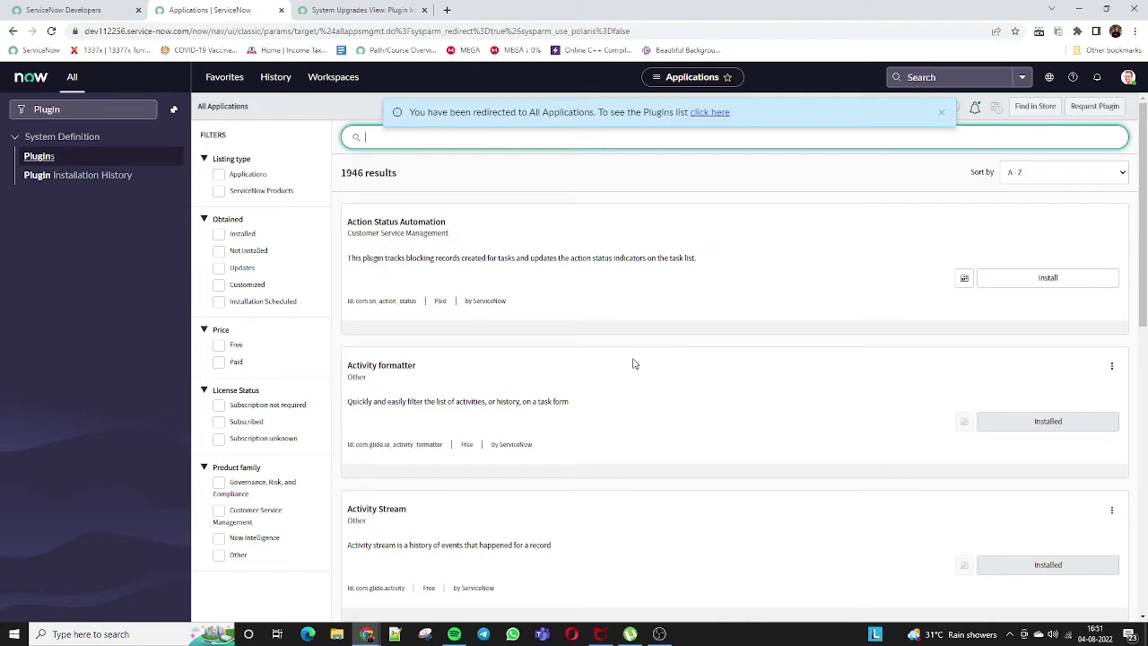
{"action": "left_click", "coordinate": [941, 112]}
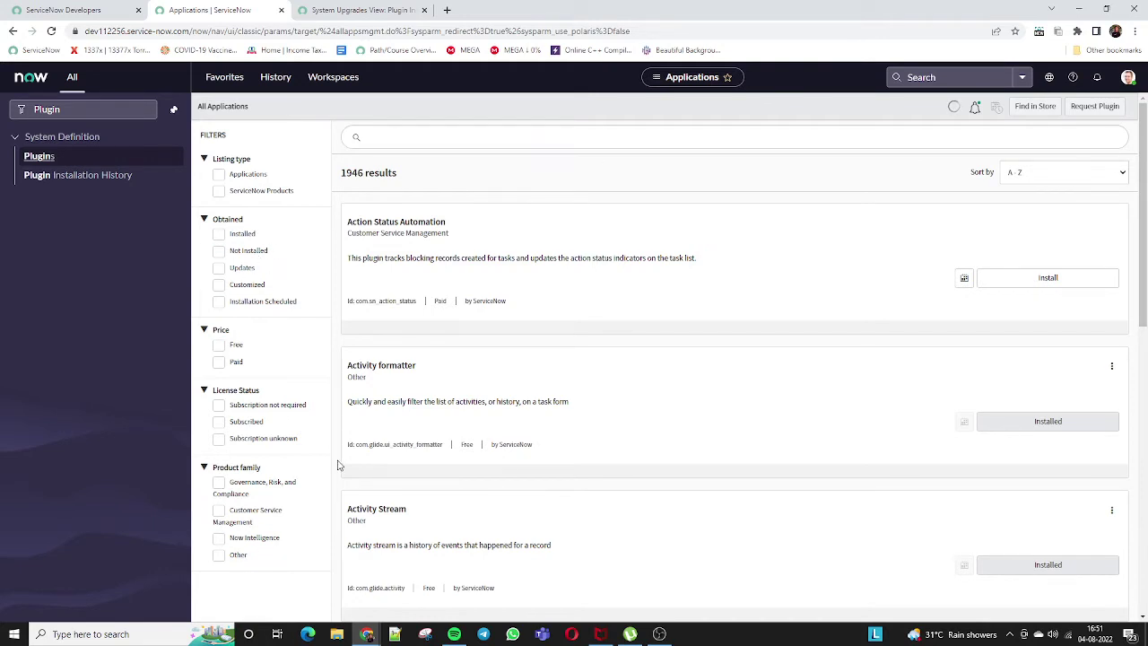
Step: Examine the All Applications page: its result count, the filter categories, and the Activity formatter plugin's details and install state
{"action": "triple_click", "coordinate": [235, 110]}
{"action": "left_click", "coordinate": [341, 183]}
{"action": "left_click_drag", "start_coordinate": [341, 183], "coordinate": [403, 181]}
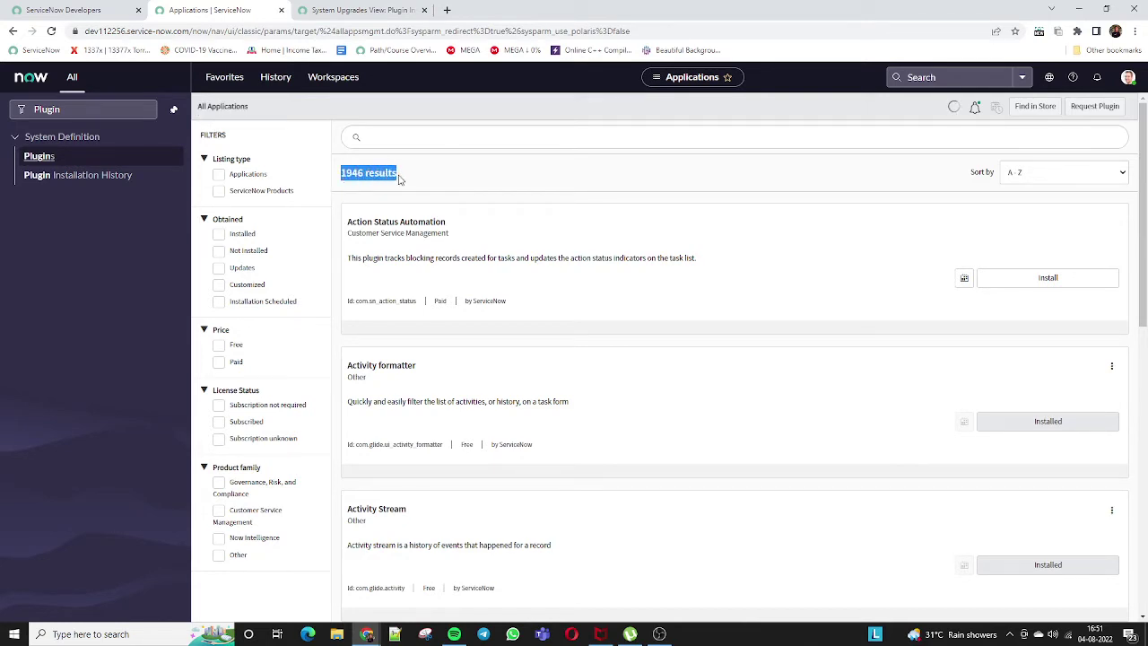
{"action": "left_click", "coordinate": [417, 189]}
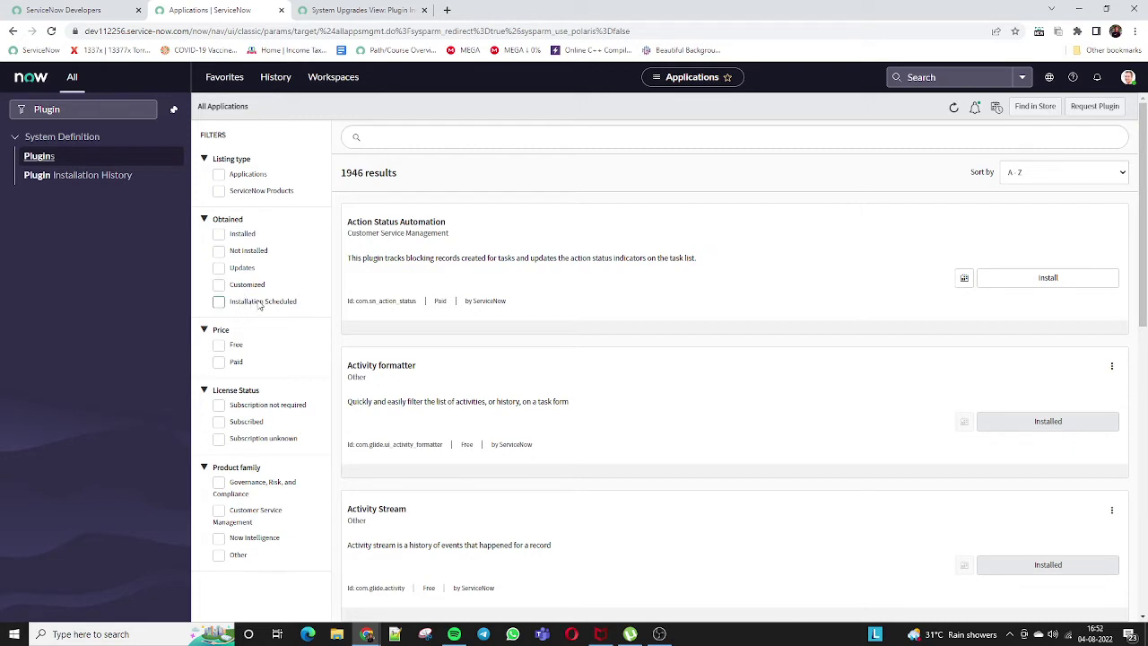
{"action": "left_click", "coordinate": [227, 371]}
{"action": "left_click_drag", "start_coordinate": [347, 444], "coordinate": [533, 444]}
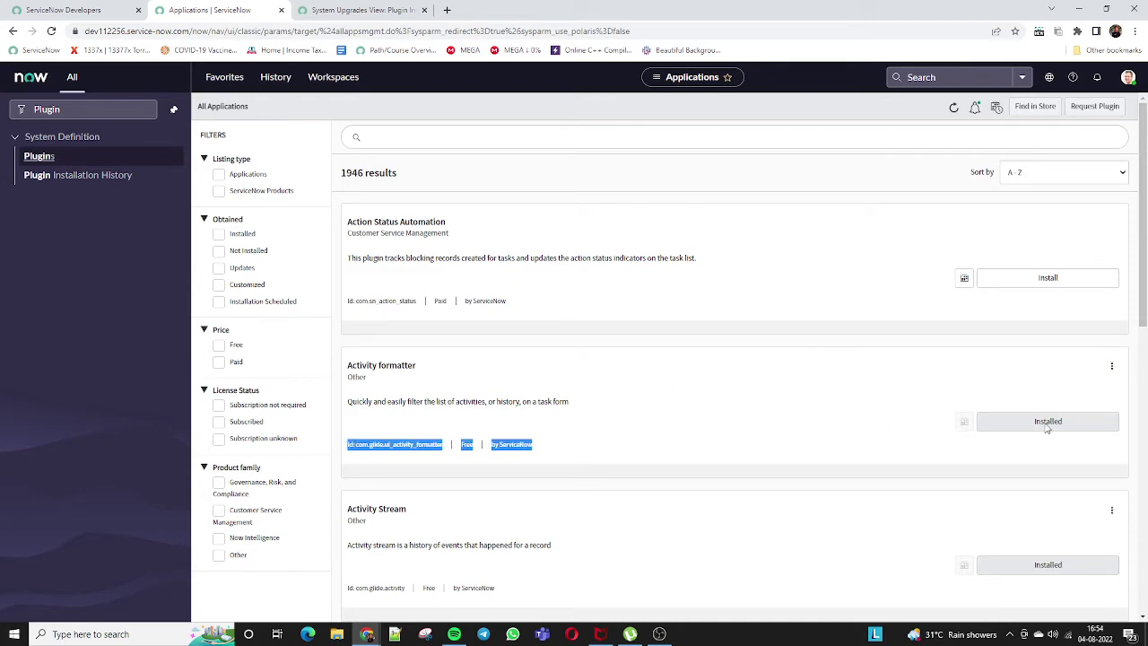
{"action": "left_click", "coordinate": [1046, 428]}
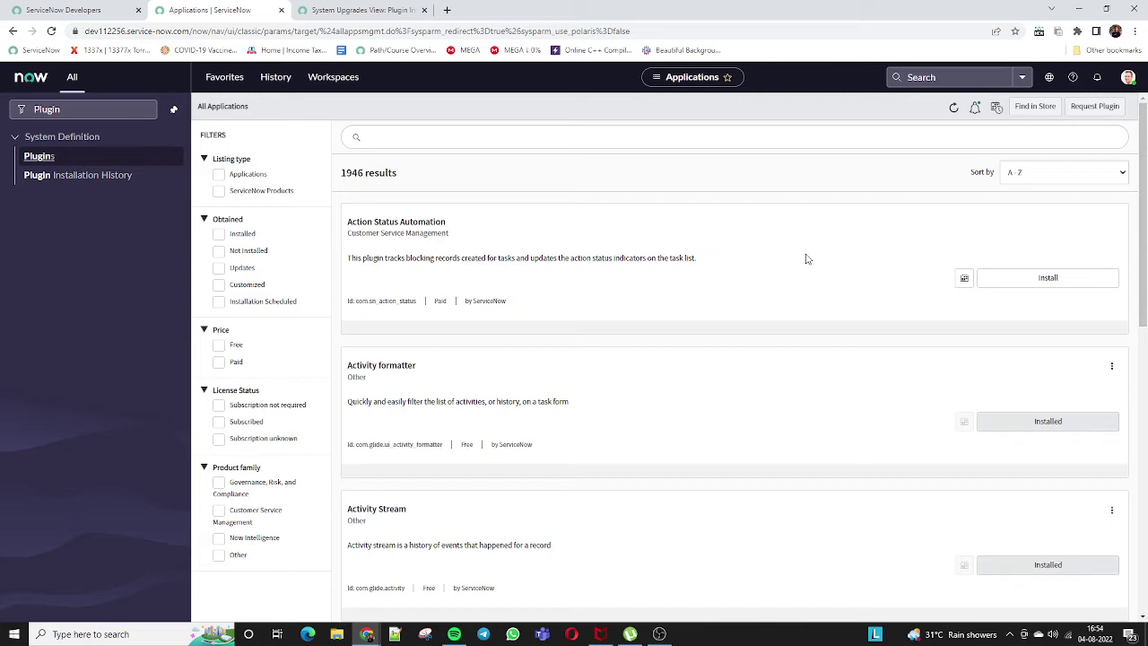
Step: Search the applications for "HRSD" and examine the Case and Knowledge Management product entry
{"action": "left_click", "coordinate": [477, 134]}
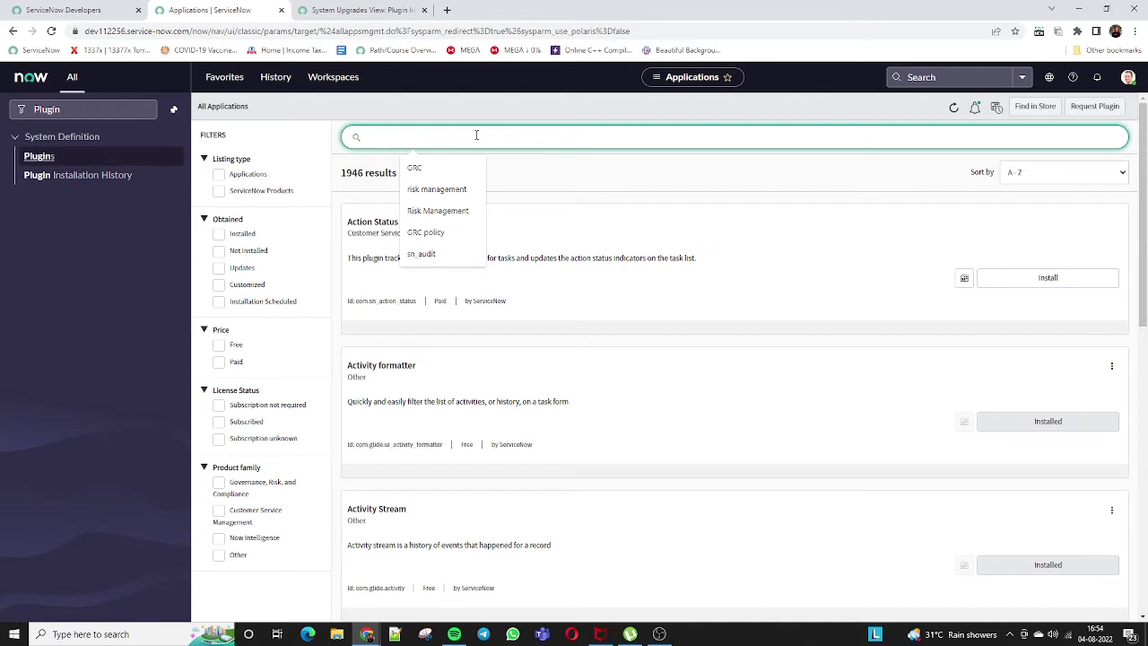
{"action": "type", "text": "HRSD"}
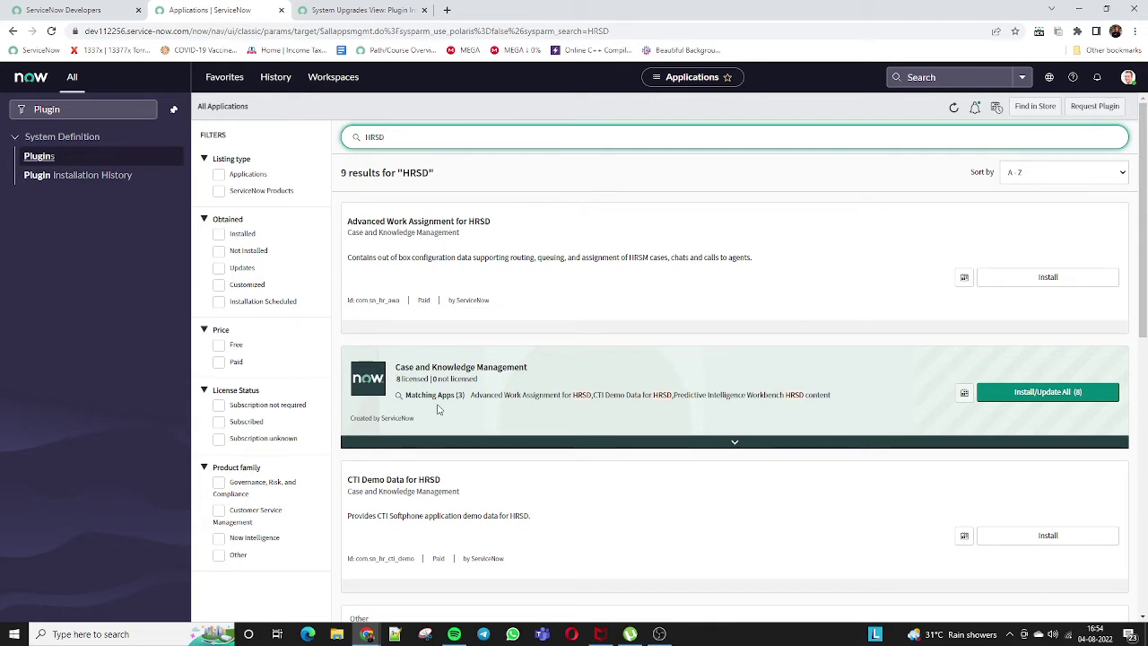
{"action": "left_click_drag", "start_coordinate": [396, 368], "coordinate": [522, 369]}
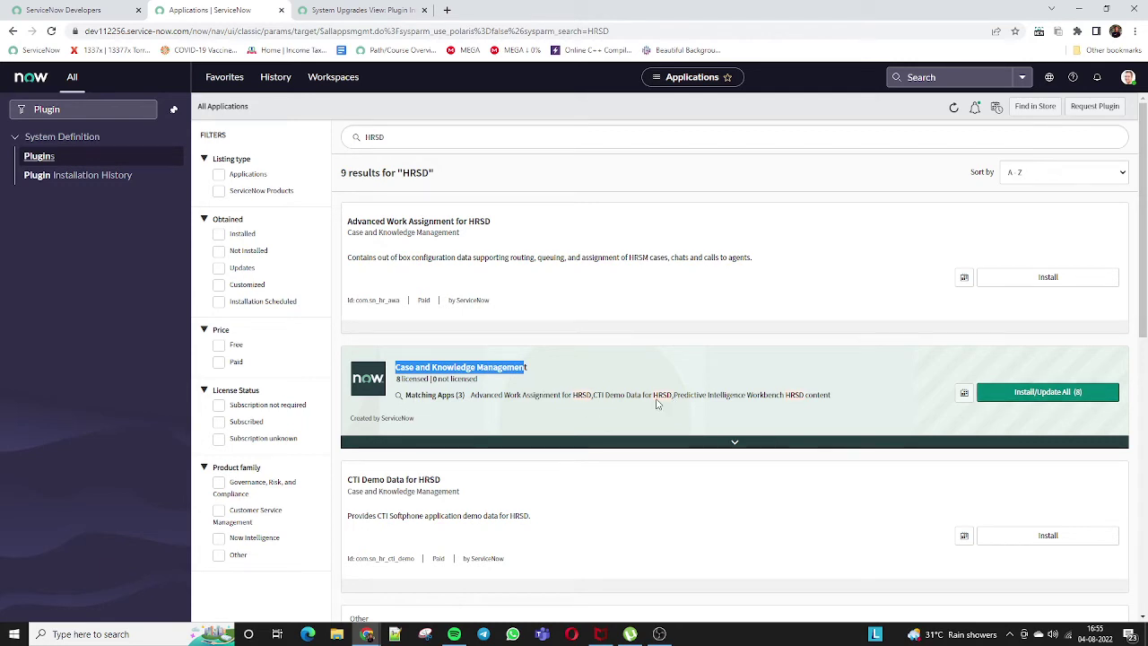
{"action": "left_click", "coordinate": [474, 402]}
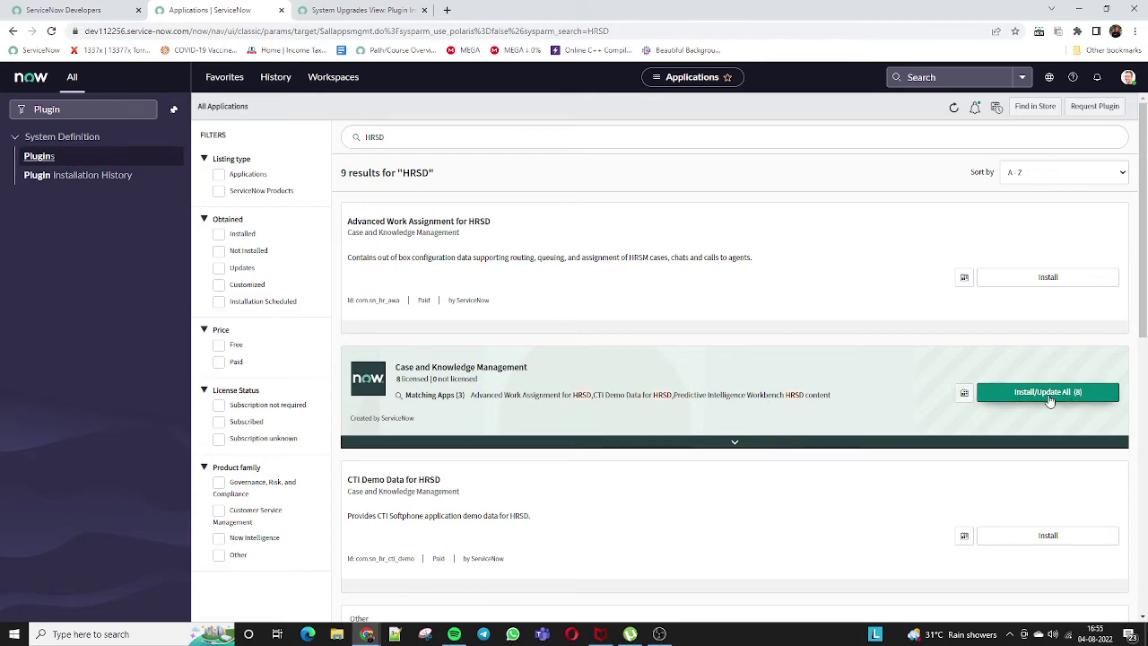
Step: Look through the remaining HRSD results, including HR Service Delivery Advanced Integration with Workday
{"action": "left_click_drag", "start_coordinate": [1144, 325], "coordinate": [1144, 500]}
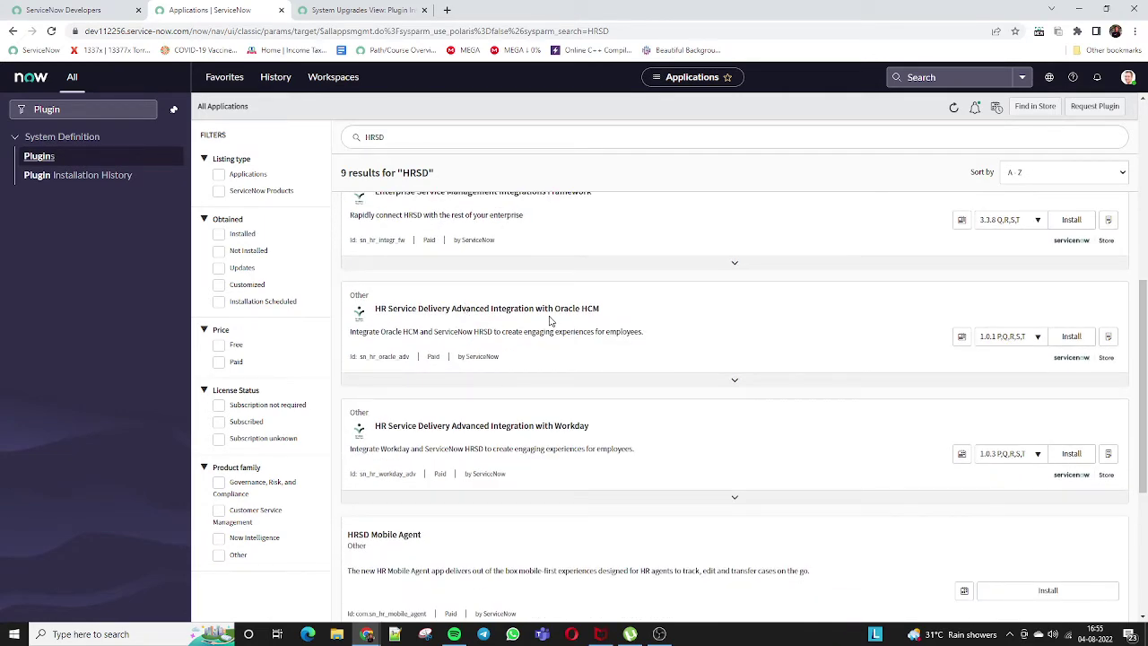
{"action": "left_click_drag", "start_coordinate": [392, 426], "coordinate": [600, 434]}
{"action": "left_click", "coordinate": [600, 434]}
{"action": "left_click_drag", "start_coordinate": [1144, 449], "coordinate": [1144, 497]}
{"action": "scroll", "coordinate": [828, 392], "scroll_direction": "down", "scroll_amount": 2}
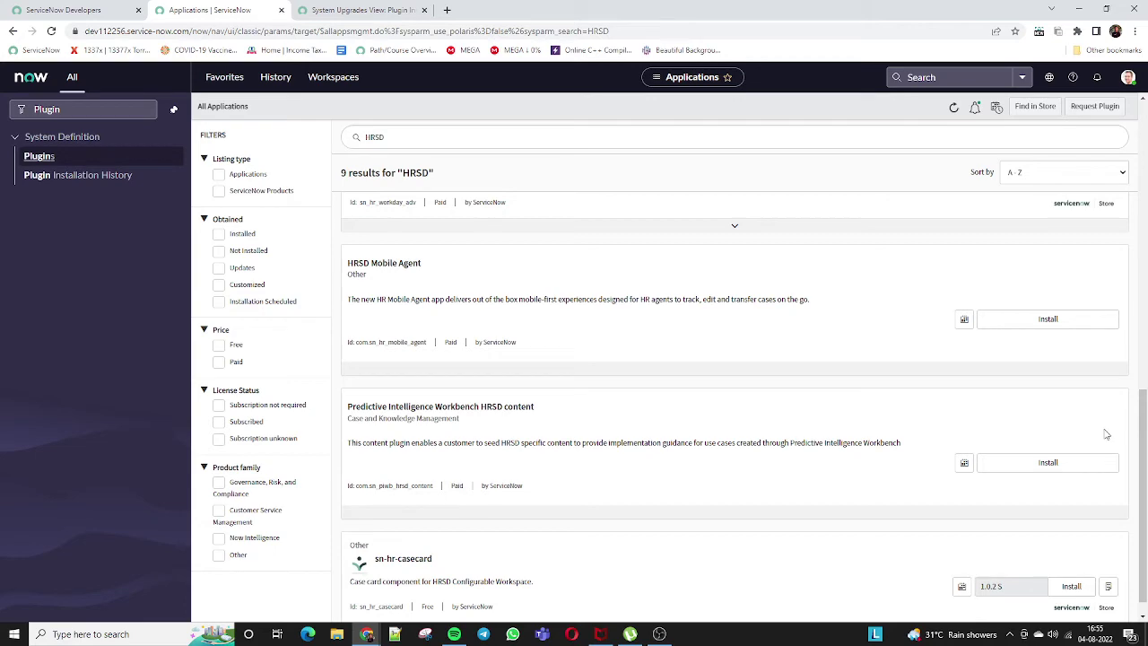
{"action": "left_click_drag", "start_coordinate": [1144, 453], "coordinate": [1136, 127]}
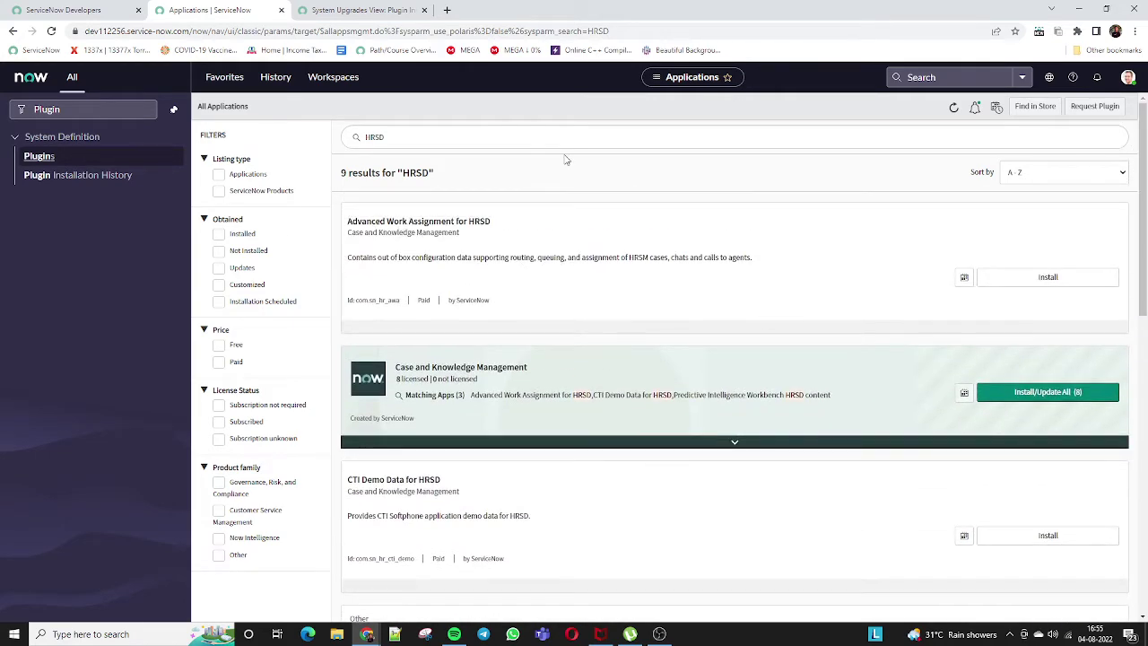
Step: Search the applications for "Human" and look through the matching plugins
{"action": "left_click", "coordinate": [449, 142]}
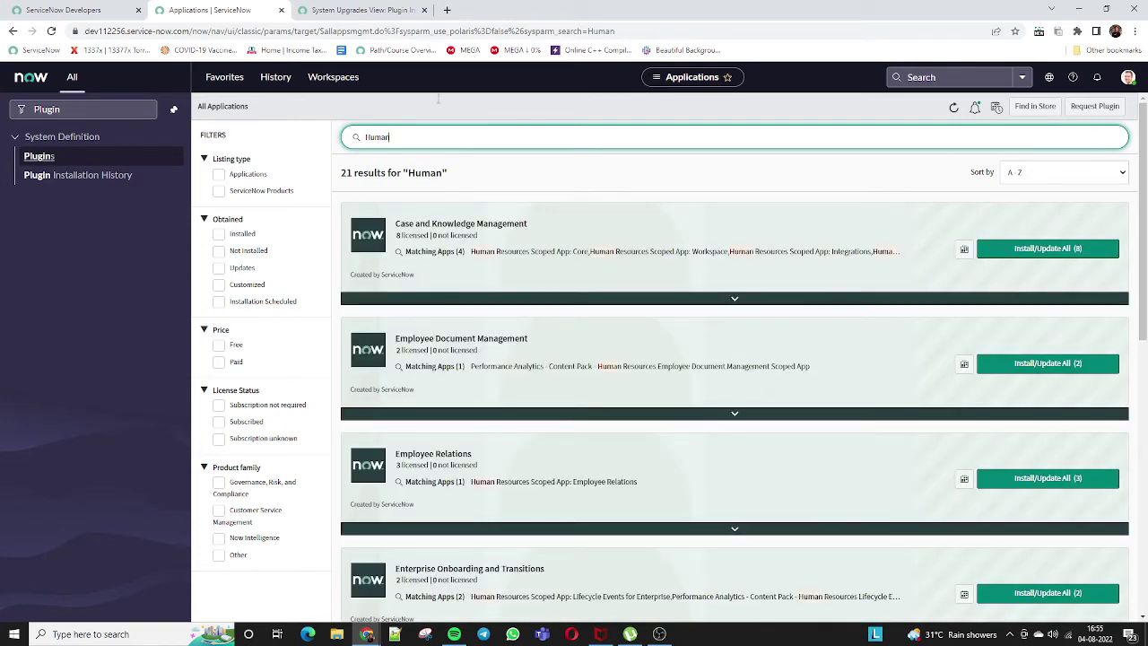
{"action": "left_click_drag", "start_coordinate": [1146, 291], "coordinate": [1121, 596]}
{"action": "scroll", "coordinate": [434, 288], "scroll_direction": "up", "scroll_amount": 15}
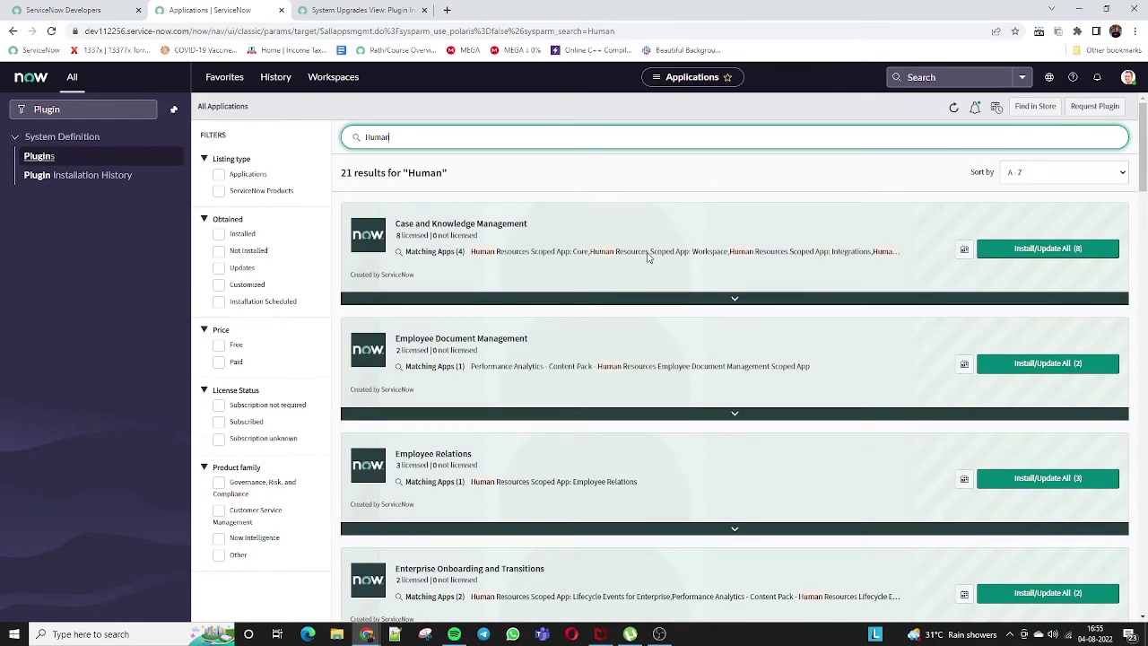
Step: Review which applications the Case and Knowledge Management and Employee Document Management products include, closing each install dialog without installing
{"action": "left_click", "coordinate": [1040, 248]}
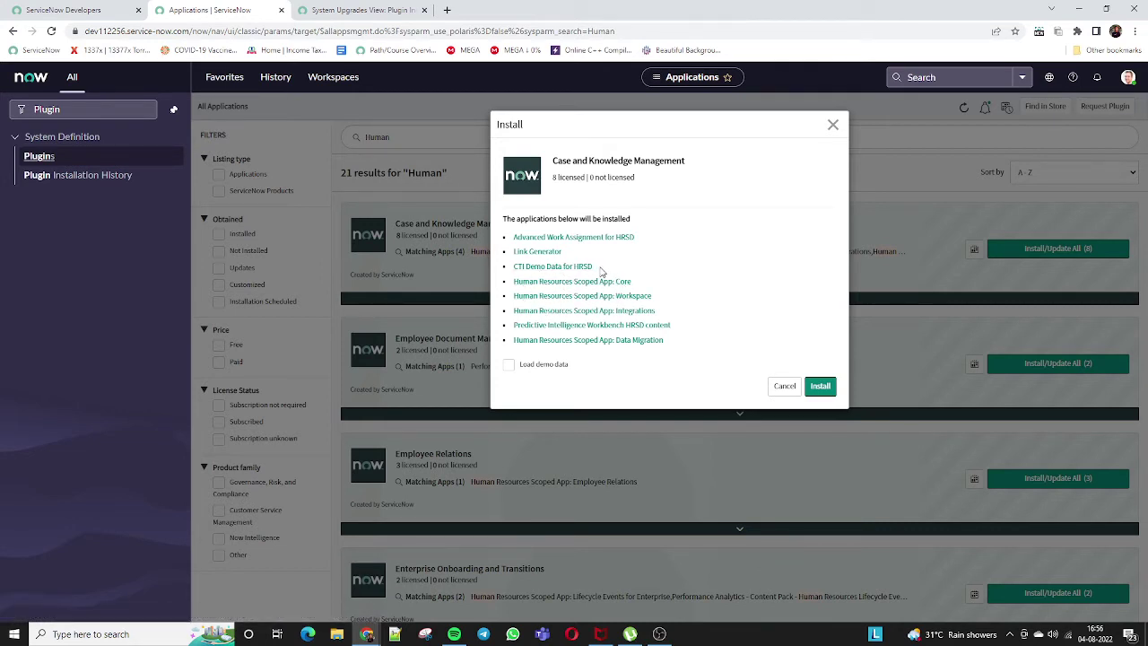
{"action": "left_click", "coordinate": [832, 124]}
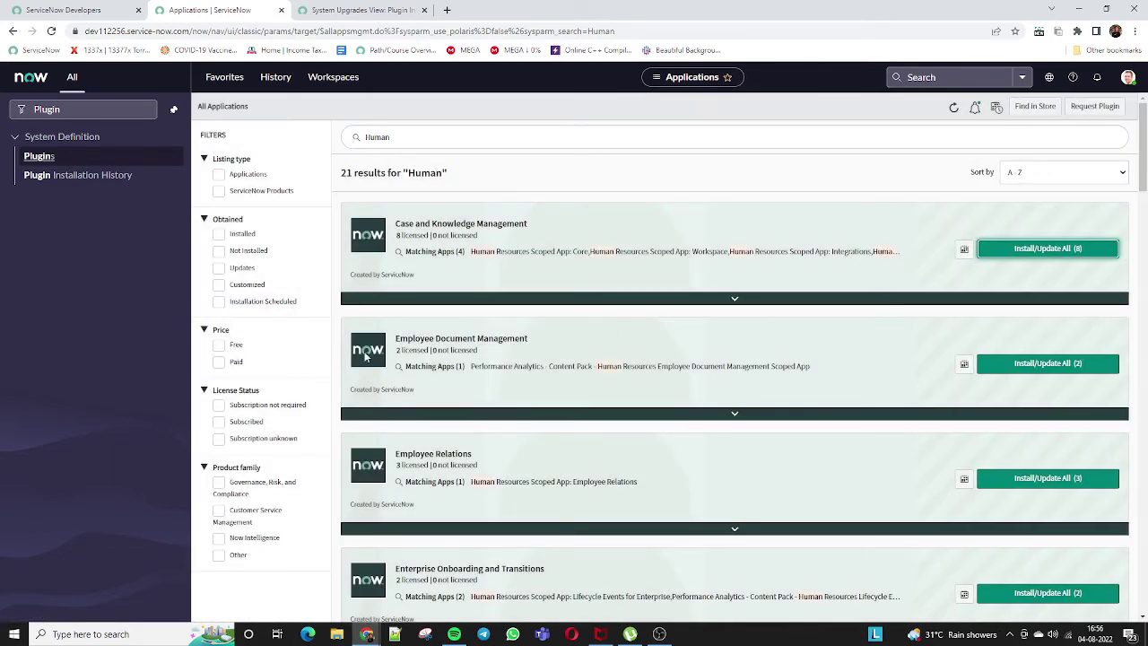
{"action": "left_click", "coordinate": [1047, 367]}
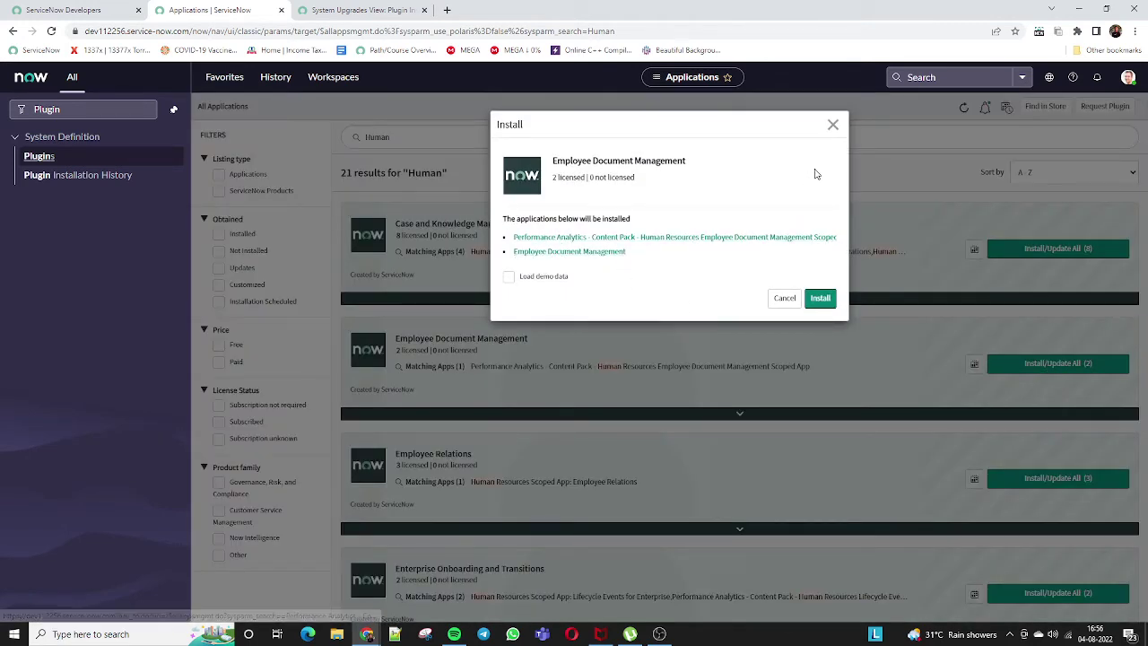
{"action": "left_click", "coordinate": [833, 125]}
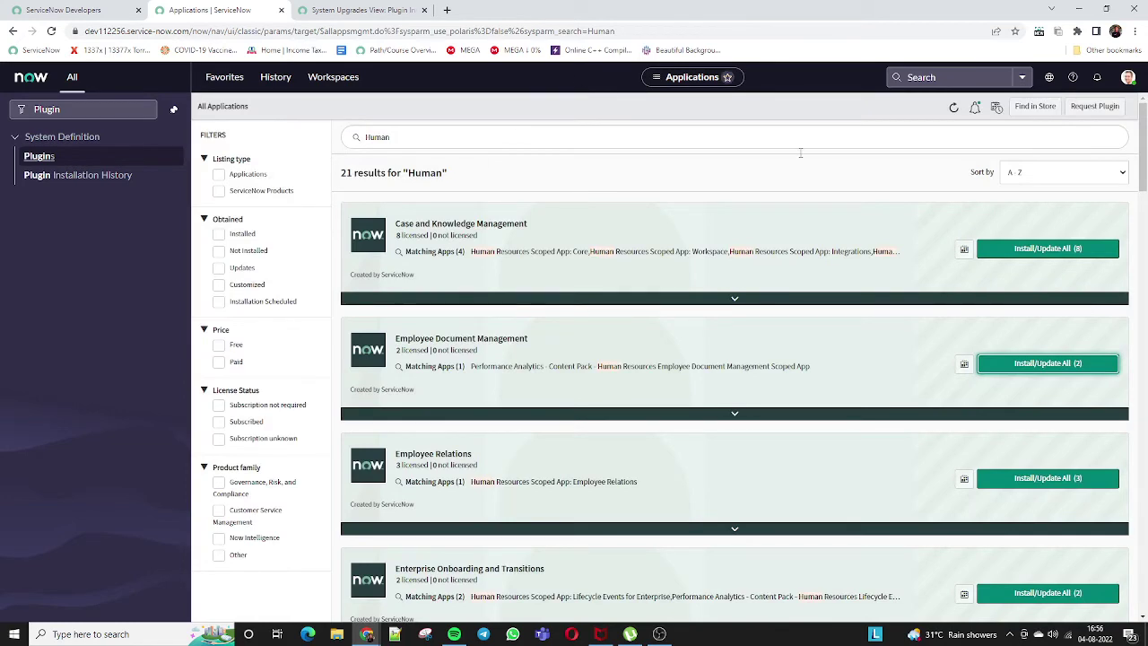
Step: Review which applications the Employee Relations and Enterprise Onboarding and Transitions products include, leaving each install dialog without installing
{"action": "left_click", "coordinate": [1023, 479]}
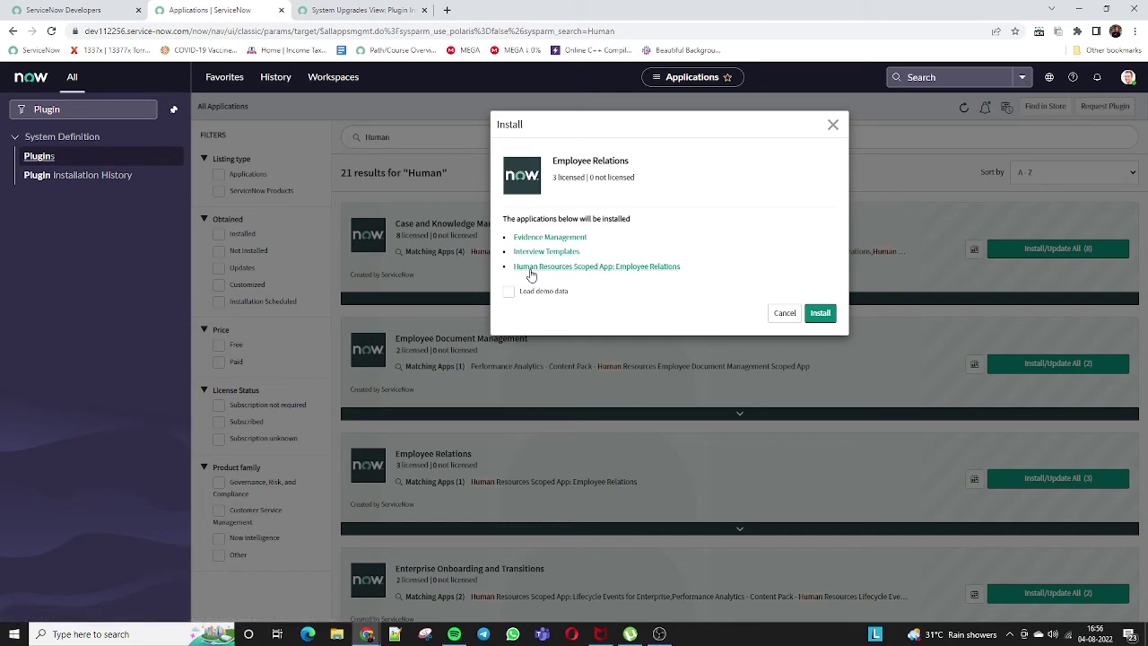
{"action": "left_click", "coordinate": [832, 124]}
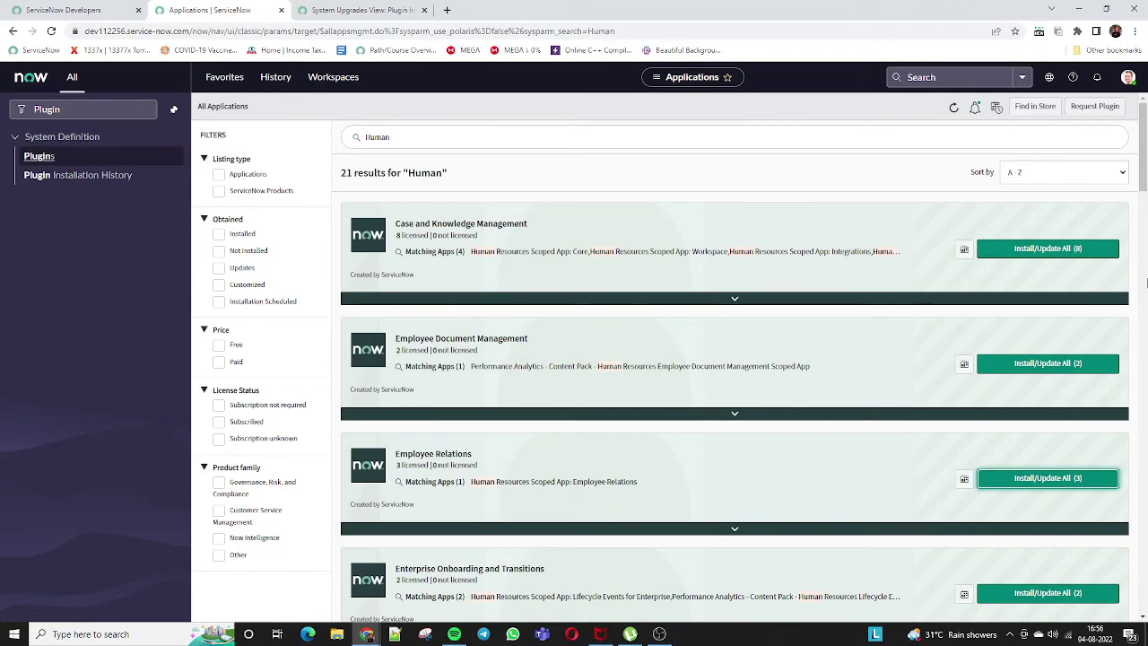
{"action": "scroll", "coordinate": [818, 364], "scroll_direction": "down", "scroll_amount": 3}
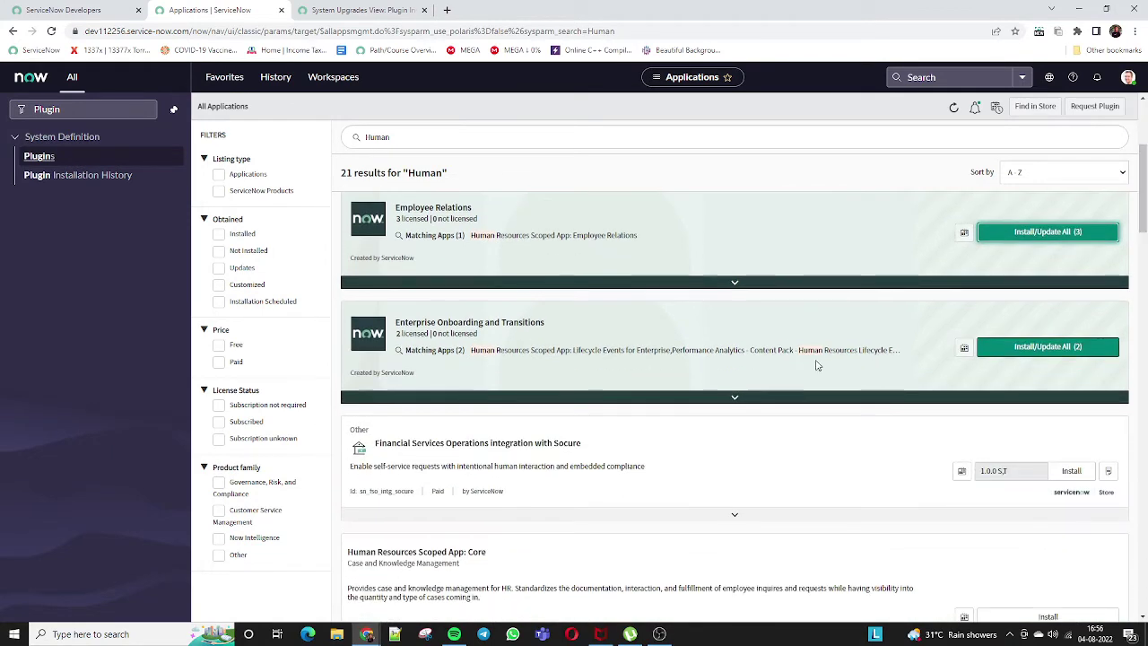
{"action": "left_click", "coordinate": [1048, 347]}
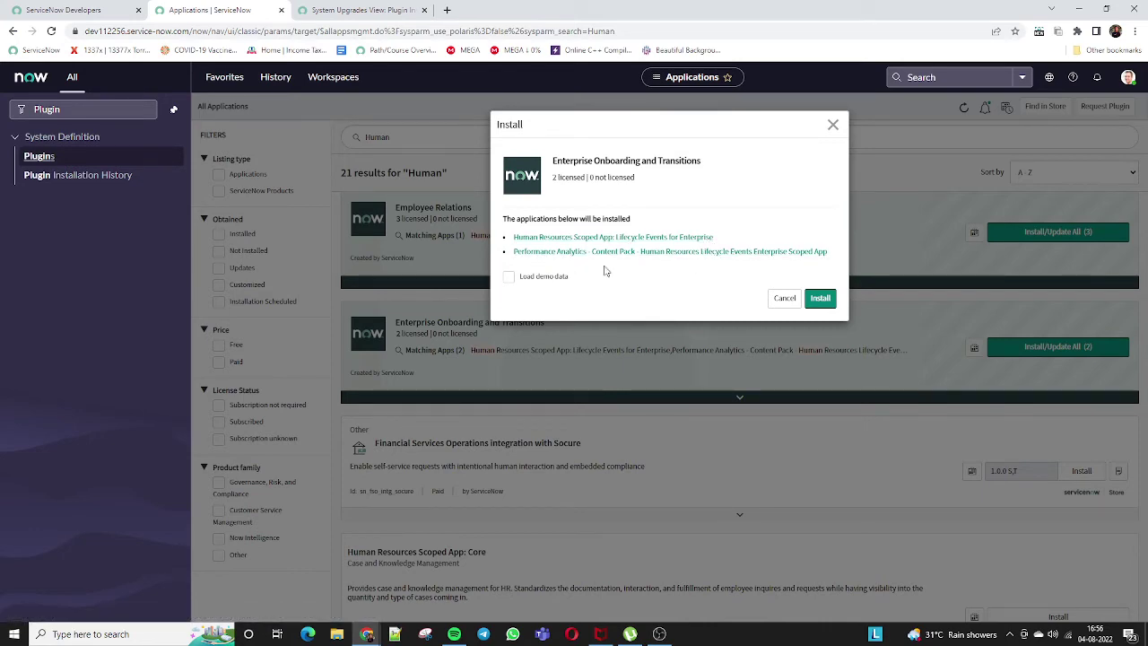
{"action": "left_click", "coordinate": [783, 298]}
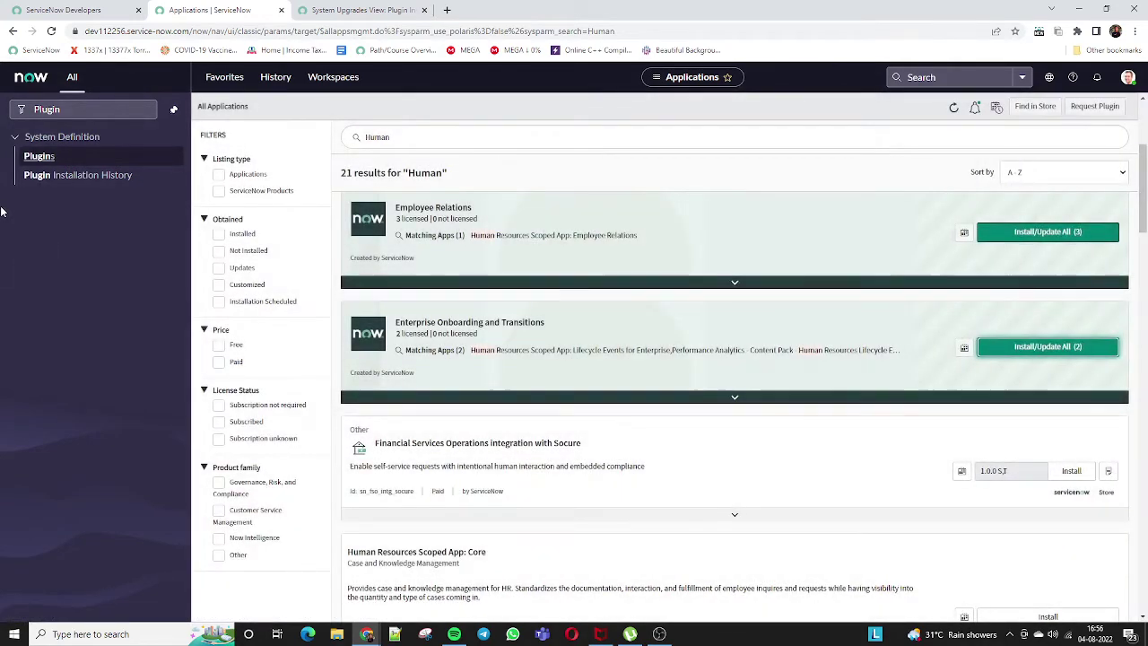
{"action": "left_click_drag", "start_coordinate": [1142, 222], "coordinate": [1140, 156]}
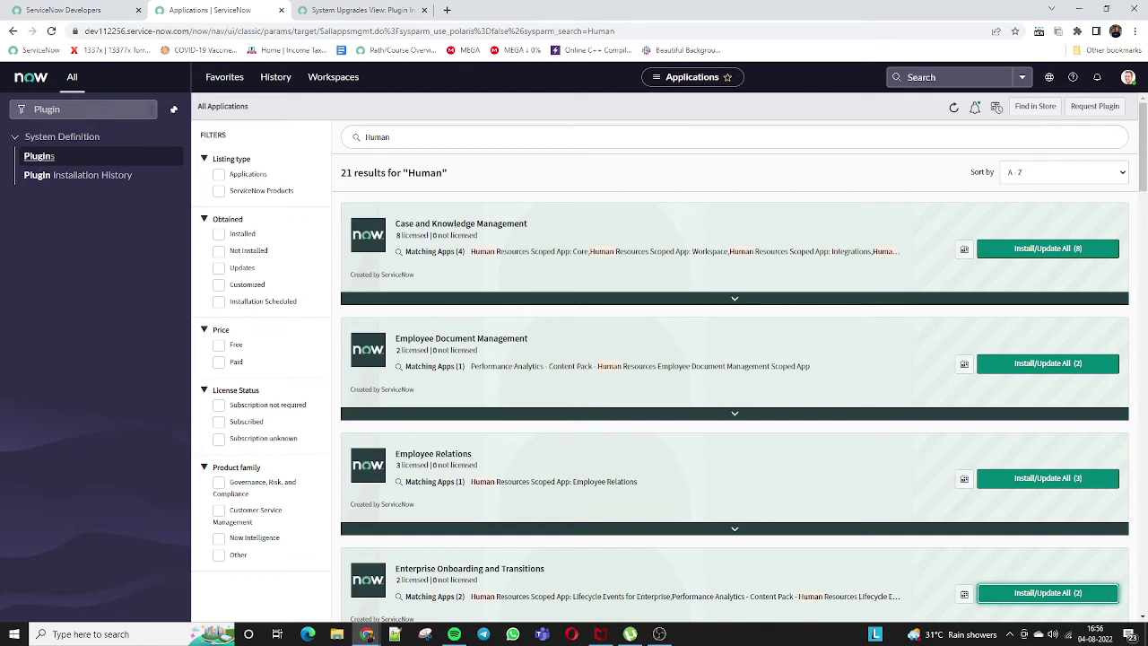
Step: Filter the navigator for "HR" to check for available HR modules
{"action": "left_click", "coordinate": [98, 115]}
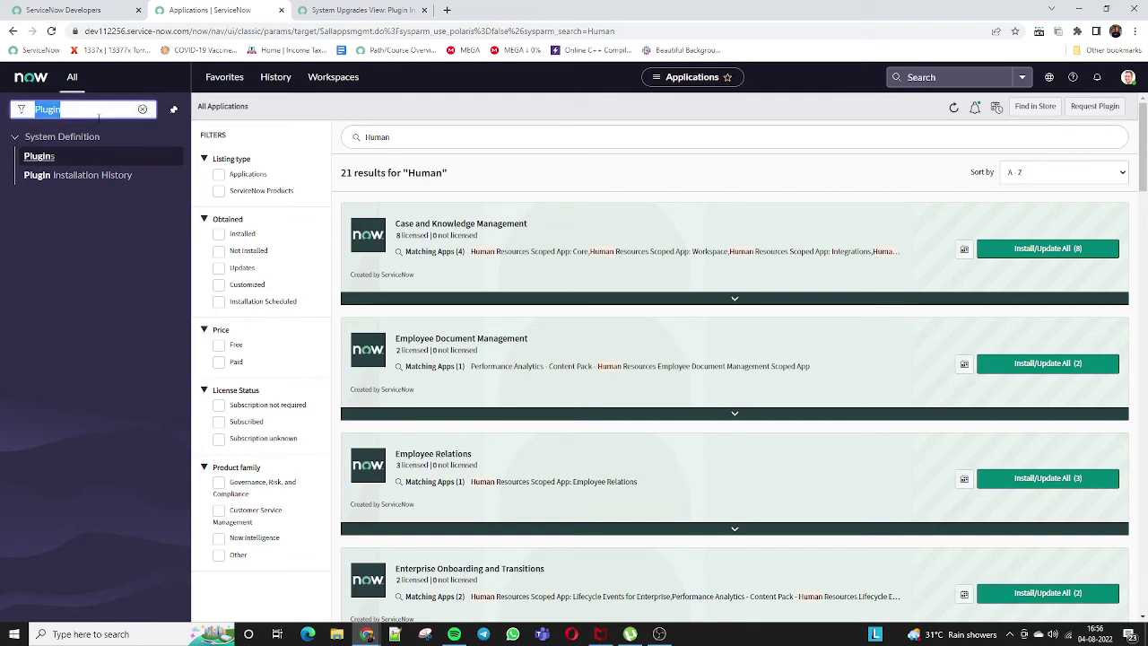
{"action": "type", "text": "HR ca"}
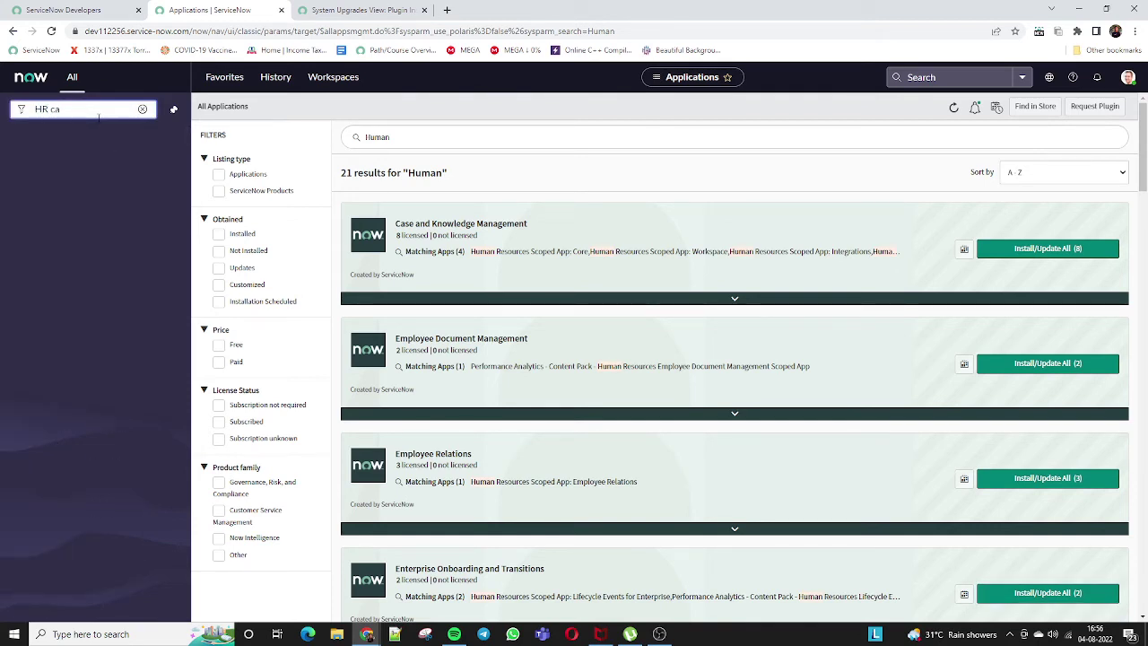
{"action": "key", "text": "BackSpace"}
{"action": "key", "text": "BackSpace"}
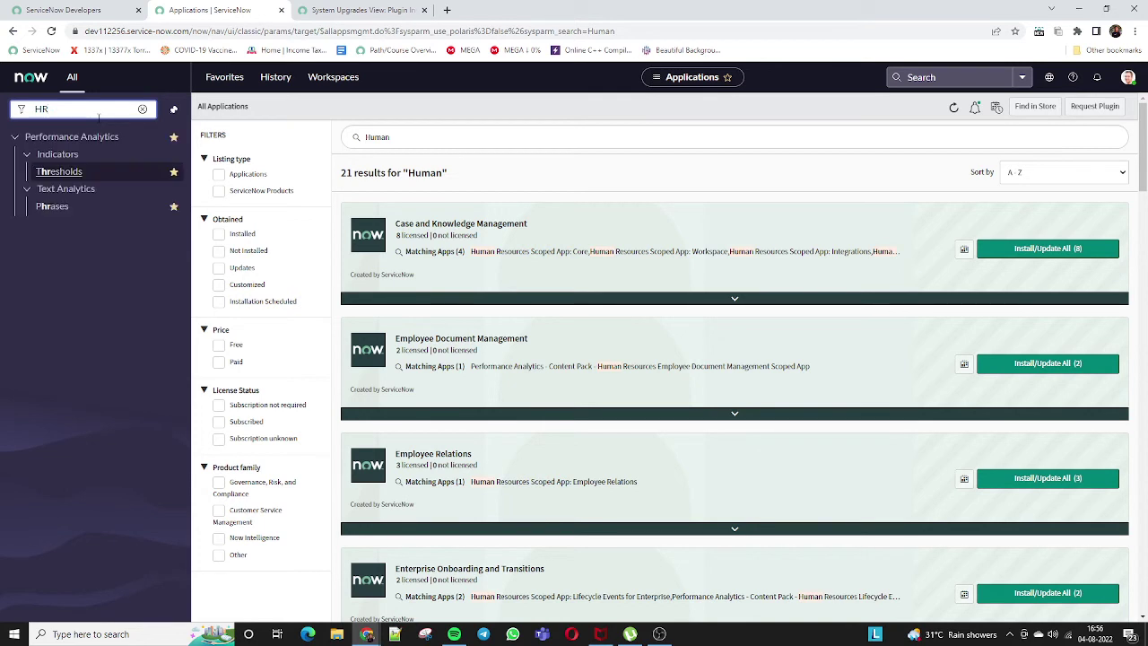
Step: Clear the navigator filter and check the application scope list for "human", closing it without switching scope
{"action": "key", "text": "BackSpace"}
{"action": "key", "text": "BackSpace"}
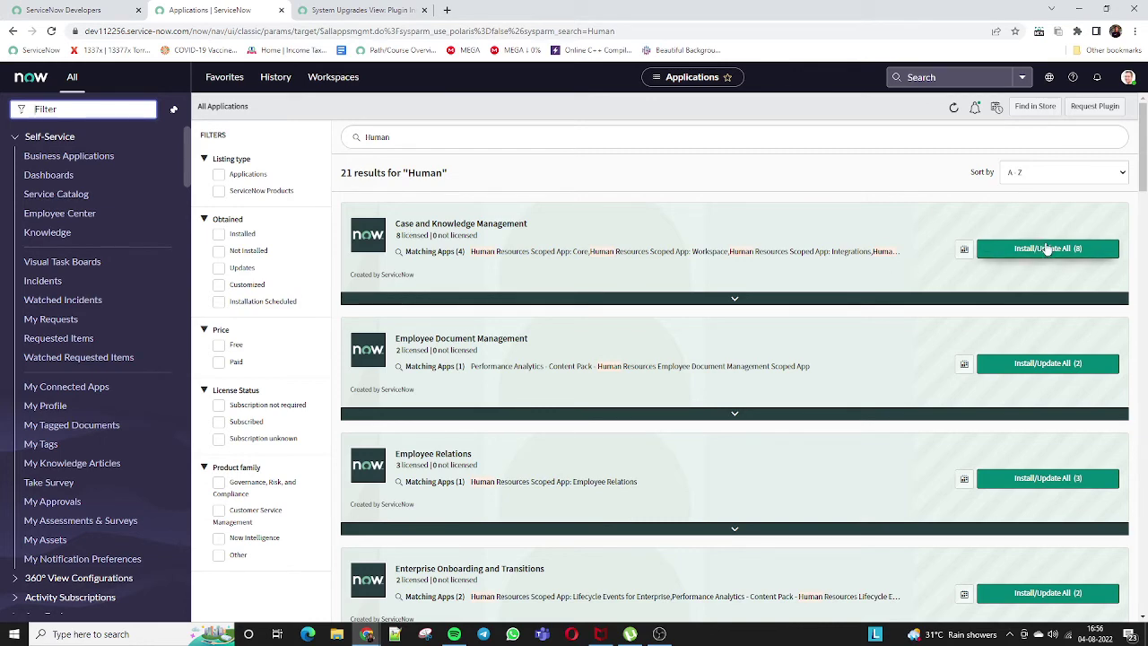
{"action": "left_click", "coordinate": [1049, 79]}
{"action": "left_click", "coordinate": [1106, 108]}
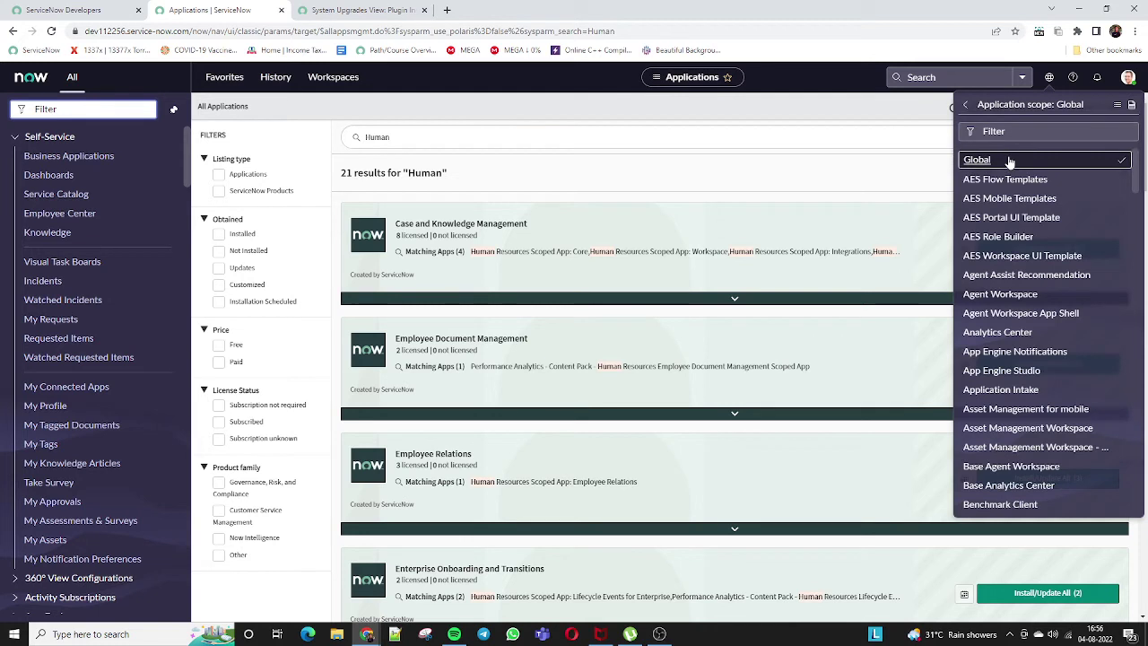
{"action": "left_click", "coordinate": [1026, 135]}
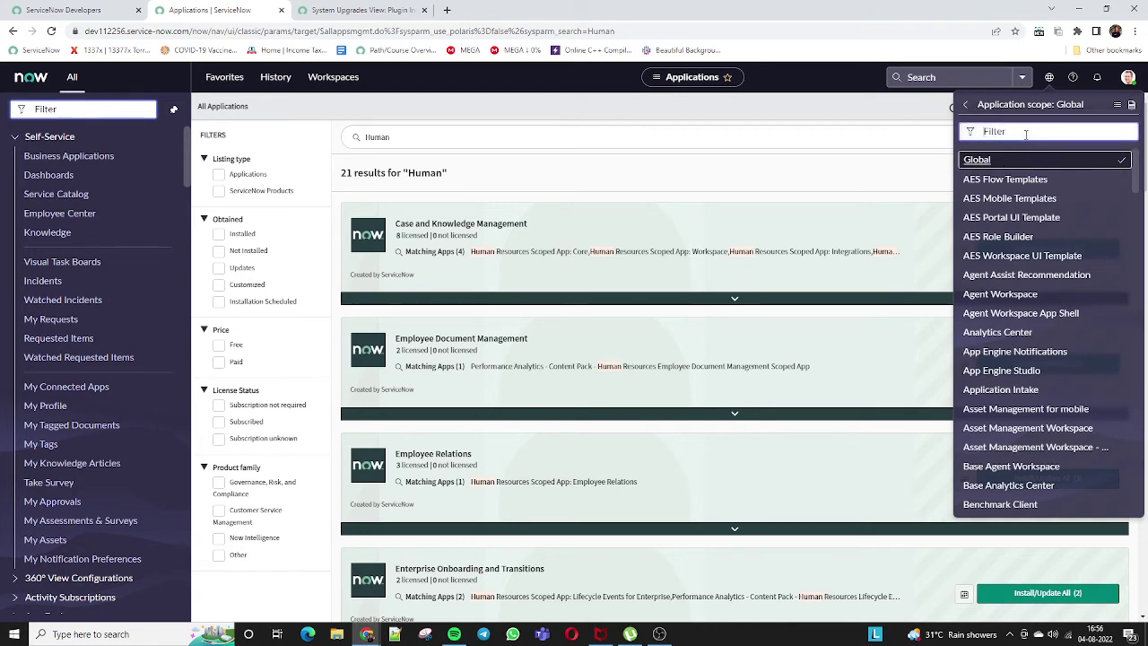
{"action": "type", "text": "human"}
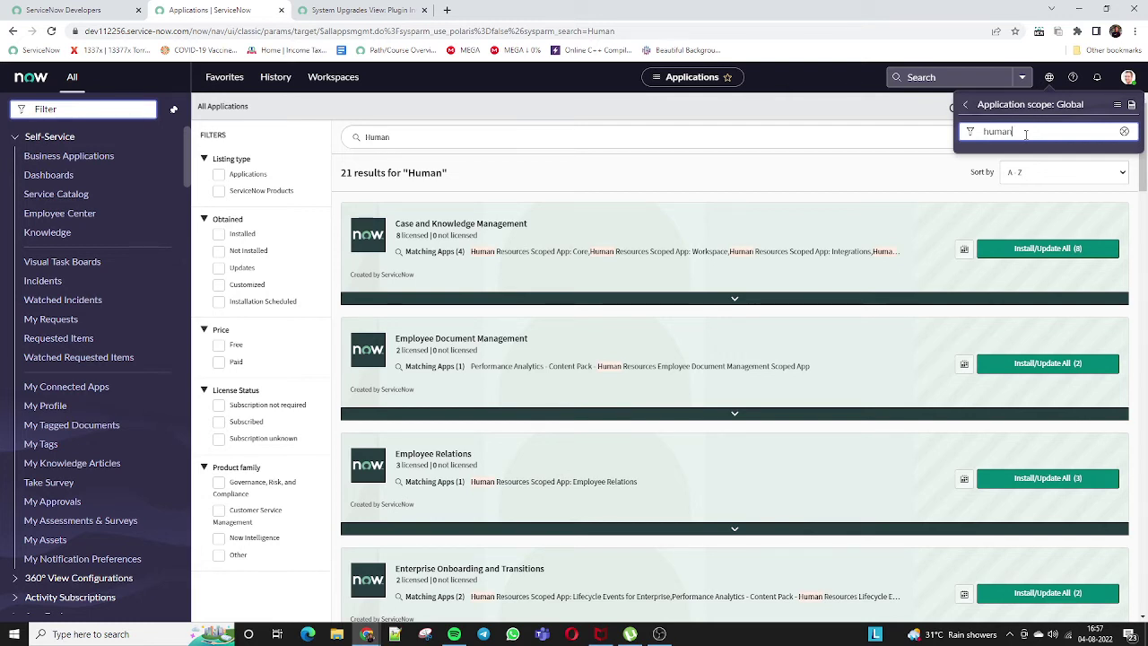
{"action": "key", "text": "BackSpace"}
{"action": "key", "text": "BackSpace"}
{"action": "key", "text": "BackSpace"}
{"action": "key", "text": "BackSpace"}
{"action": "key", "text": "BackSpace"}
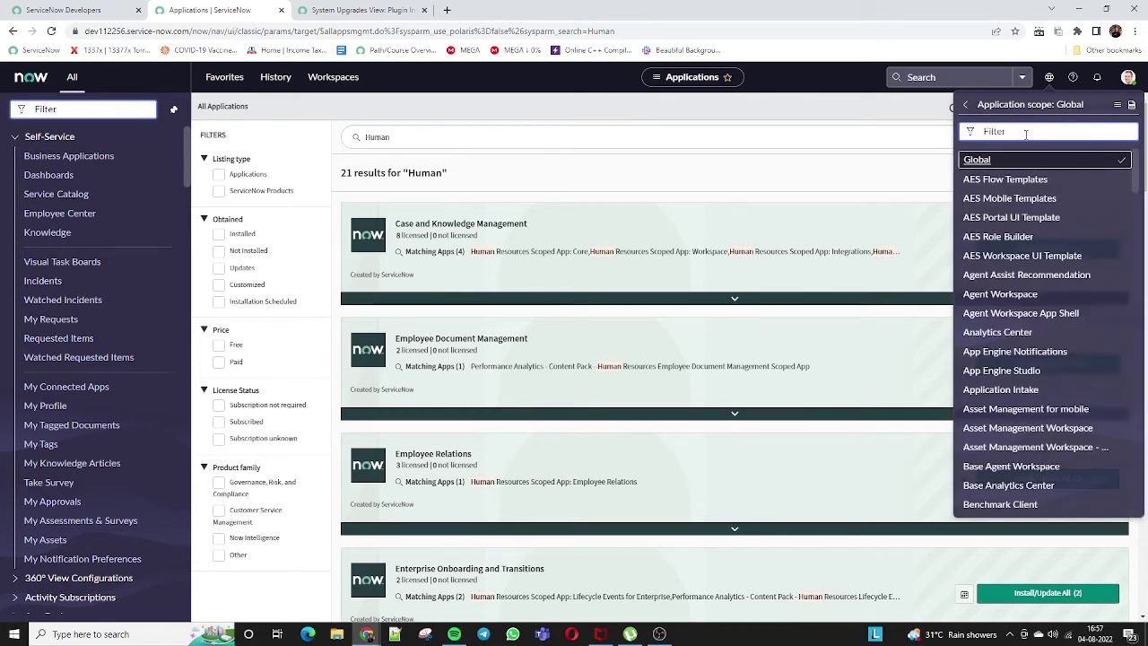
{"action": "left_click", "coordinate": [848, 113]}
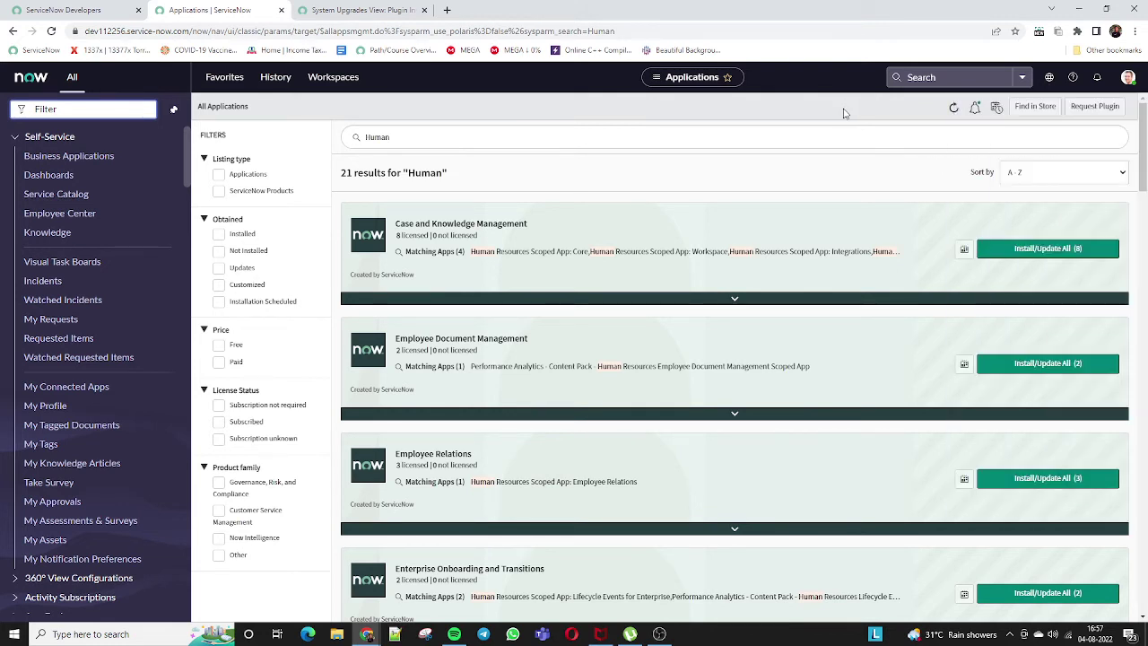
Step: Install all the applications of the Case and Knowledge Management product with demo data loaded
{"action": "left_click_drag", "start_coordinate": [395, 223], "coordinate": [545, 224]}
{"action": "left_click", "coordinate": [1049, 250]}
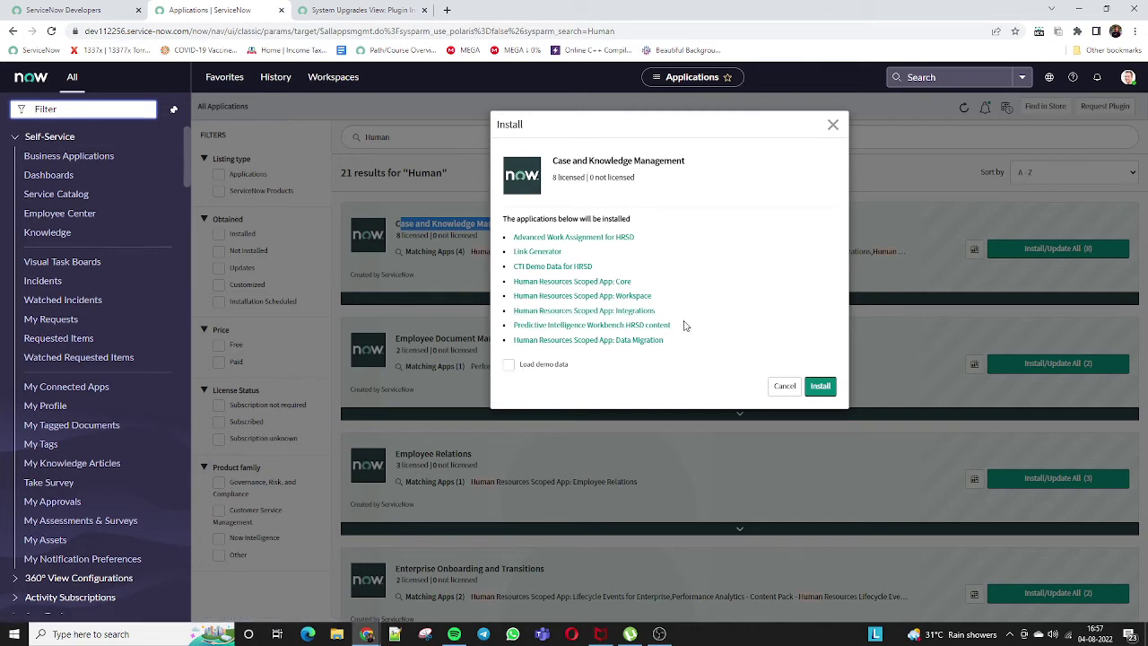
{"action": "left_click", "coordinate": [509, 368]}
{"action": "left_click", "coordinate": [821, 391]}
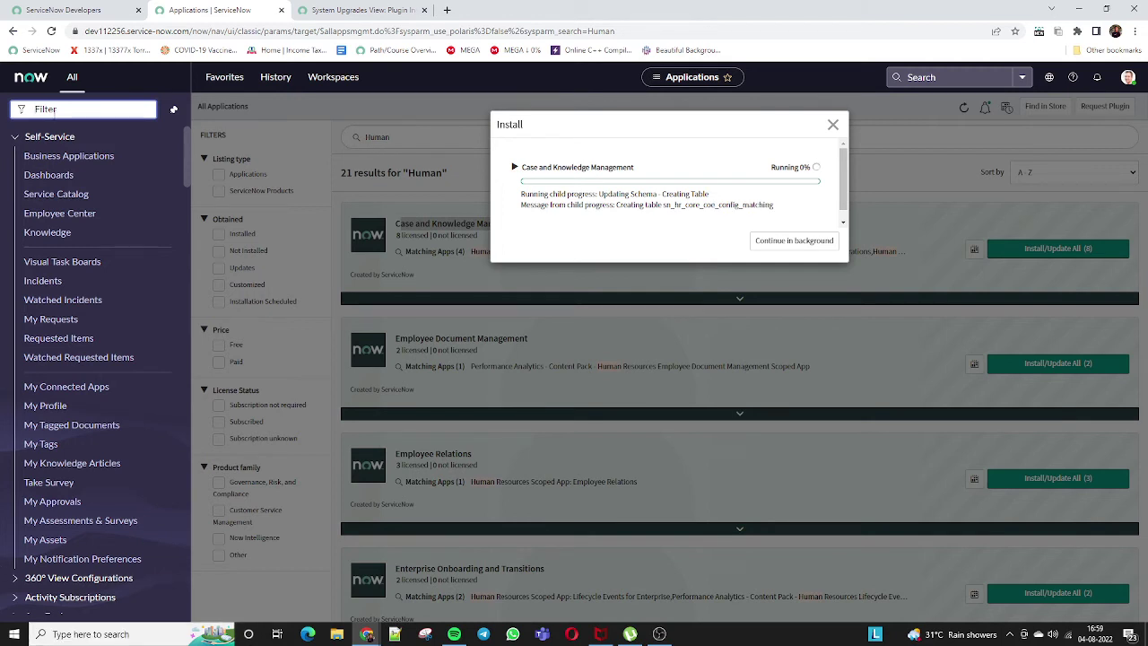
Step: Check the navigator for "hr" modules, clear the filter and let the running installation continue in the background
{"action": "type", "text": "hu"}
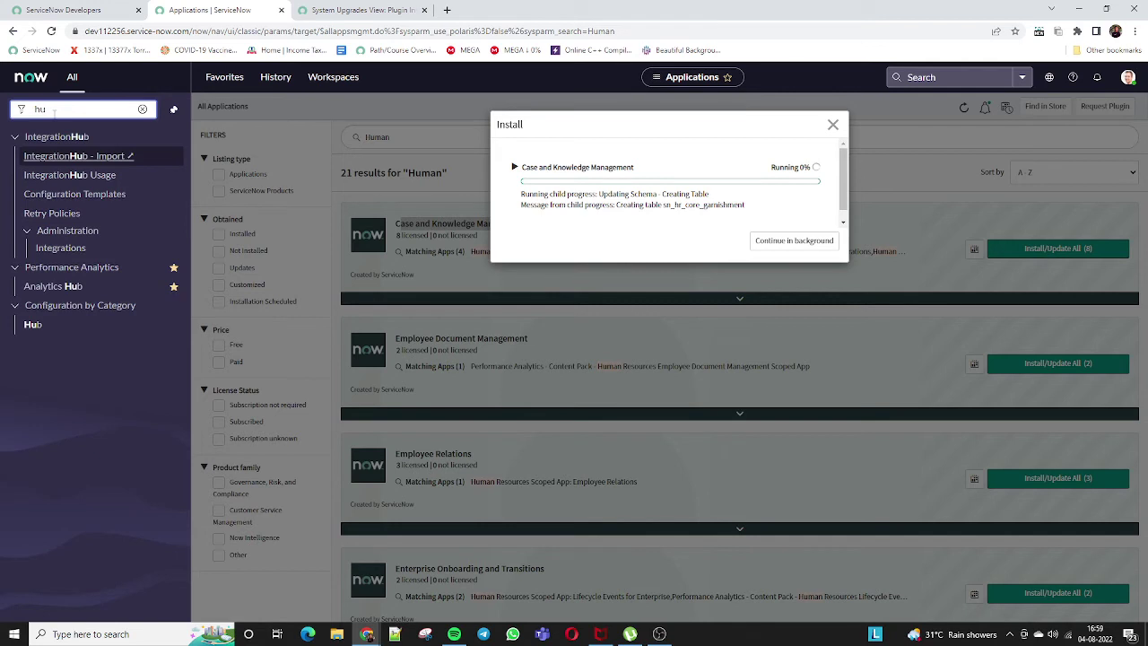
{"action": "key", "text": "BackSpace"}
{"action": "type", "text": "r"}
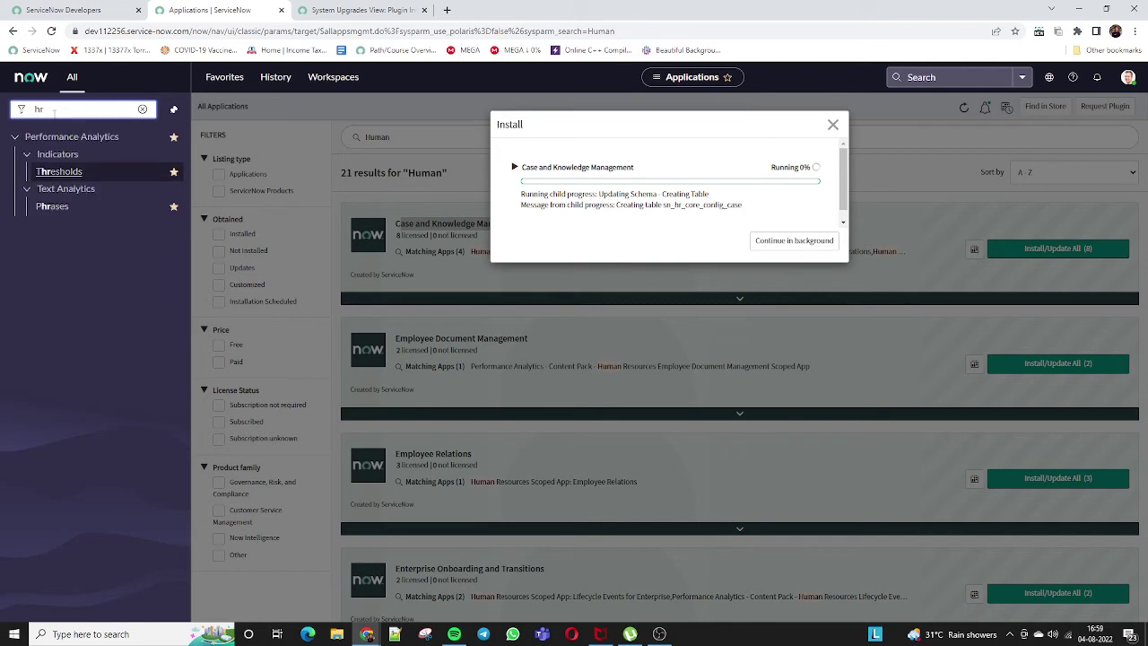
{"action": "left_click", "coordinate": [142, 109]}
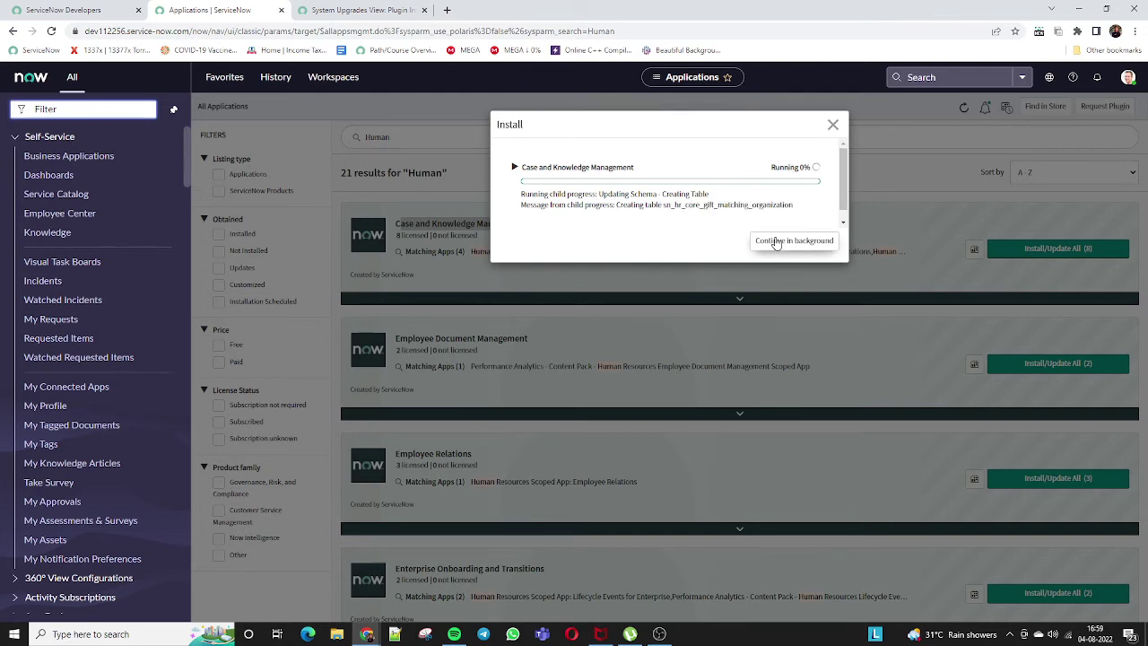
{"action": "left_click", "coordinate": [777, 242]}
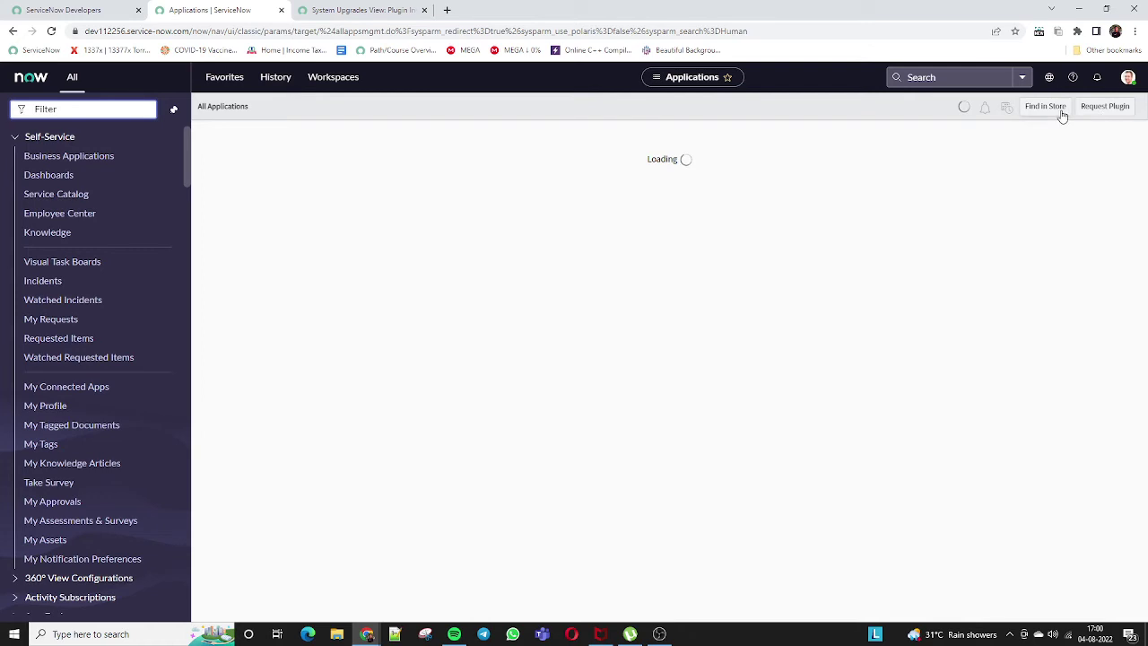
Step: Open the ServiceNow Store from the application list and restrict its listings to the Applications type
{"action": "left_click", "coordinate": [1046, 106]}
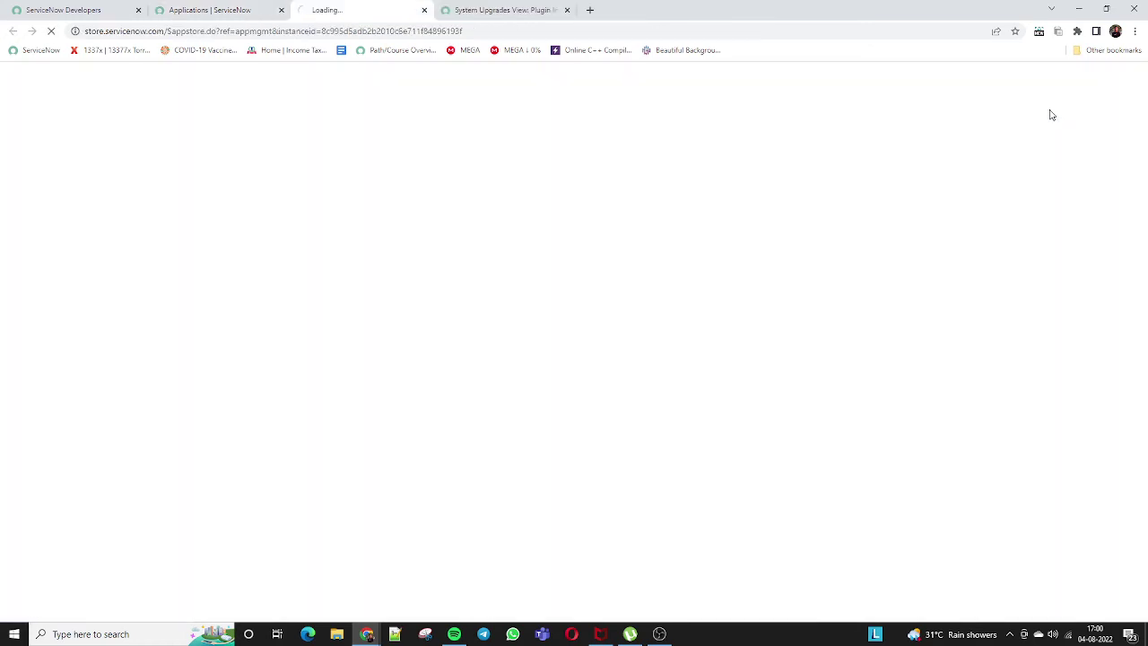
{"action": "left_click", "coordinate": [214, 17]}
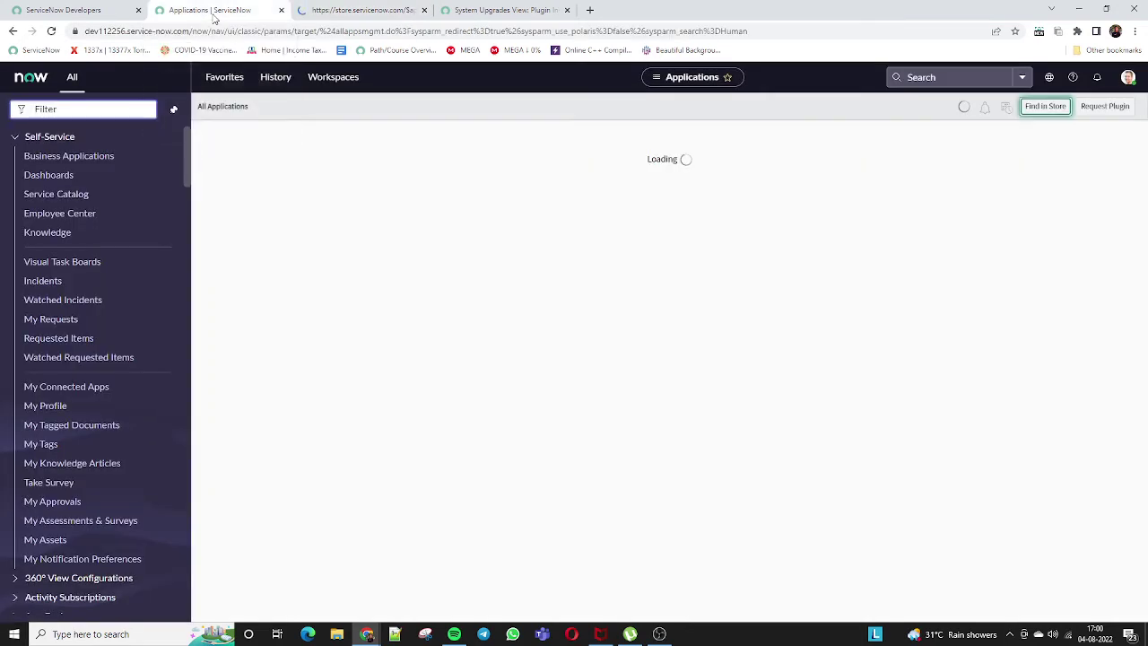
{"action": "left_click", "coordinate": [339, 11]}
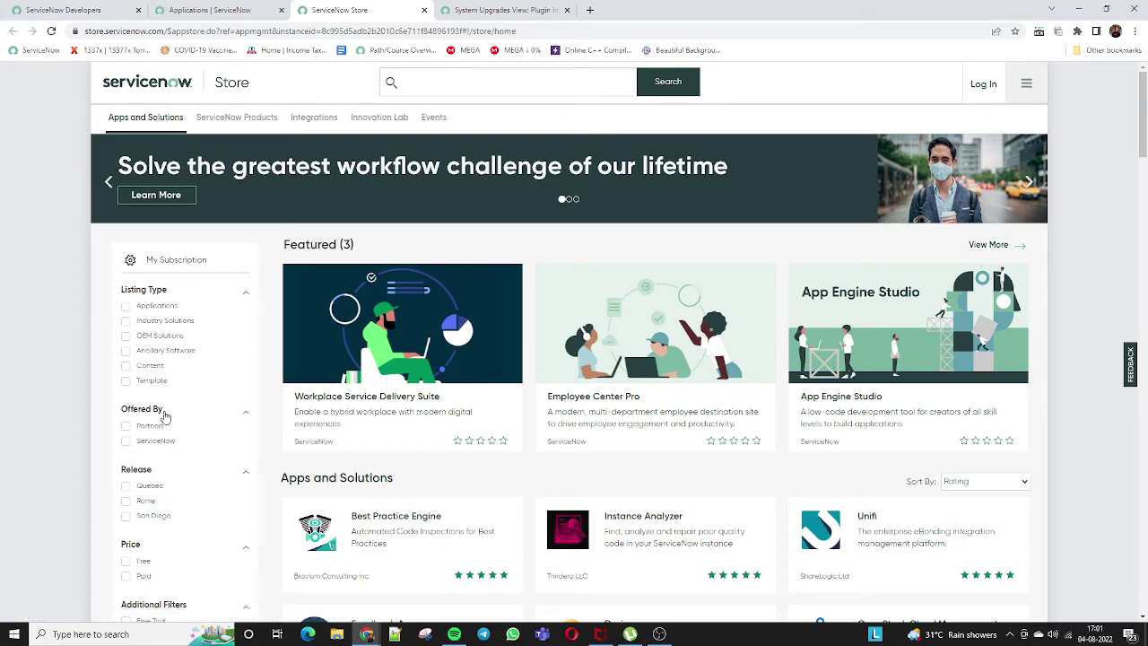
{"action": "left_click_drag", "start_coordinate": [1143, 126], "coordinate": [1143, 157]}
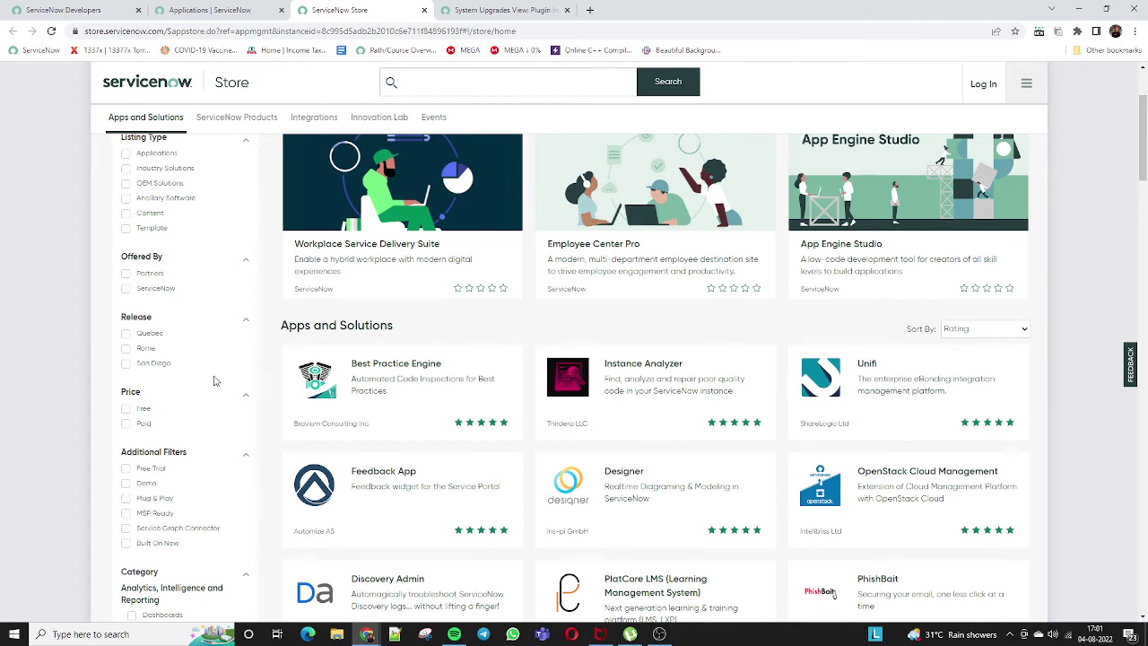
{"action": "left_click", "coordinate": [127, 153]}
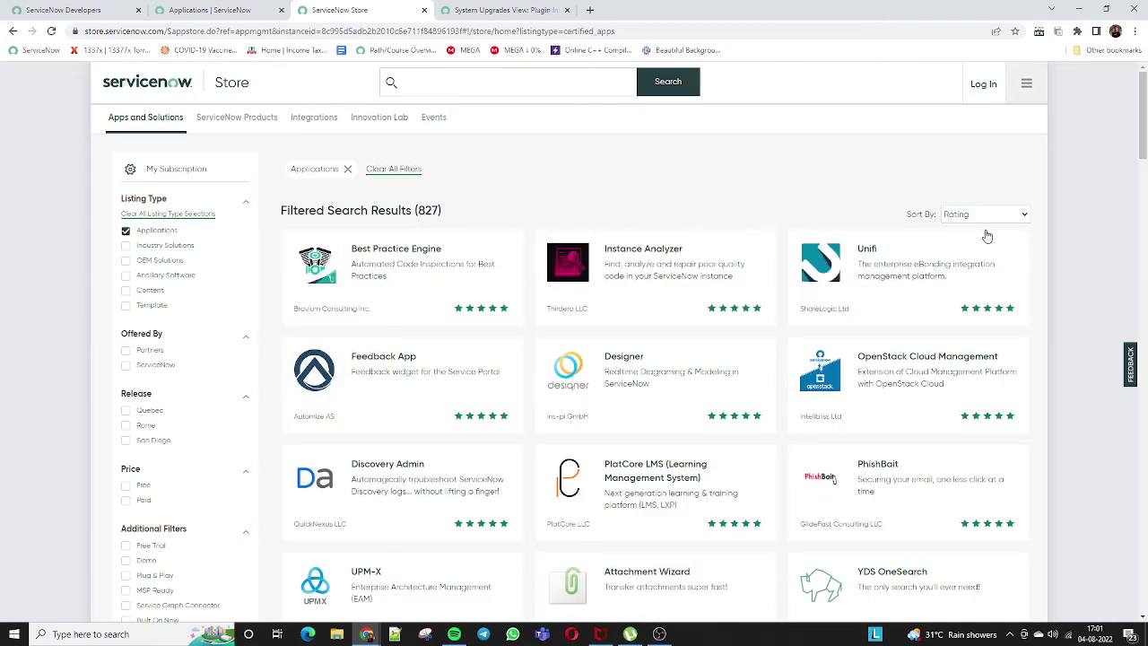
Step: Narrow the store listings to the Case and Knowledge Management and Employee Center categories and look through the matching apps
{"action": "left_click_drag", "start_coordinate": [1143, 154], "coordinate": [1145, 273]}
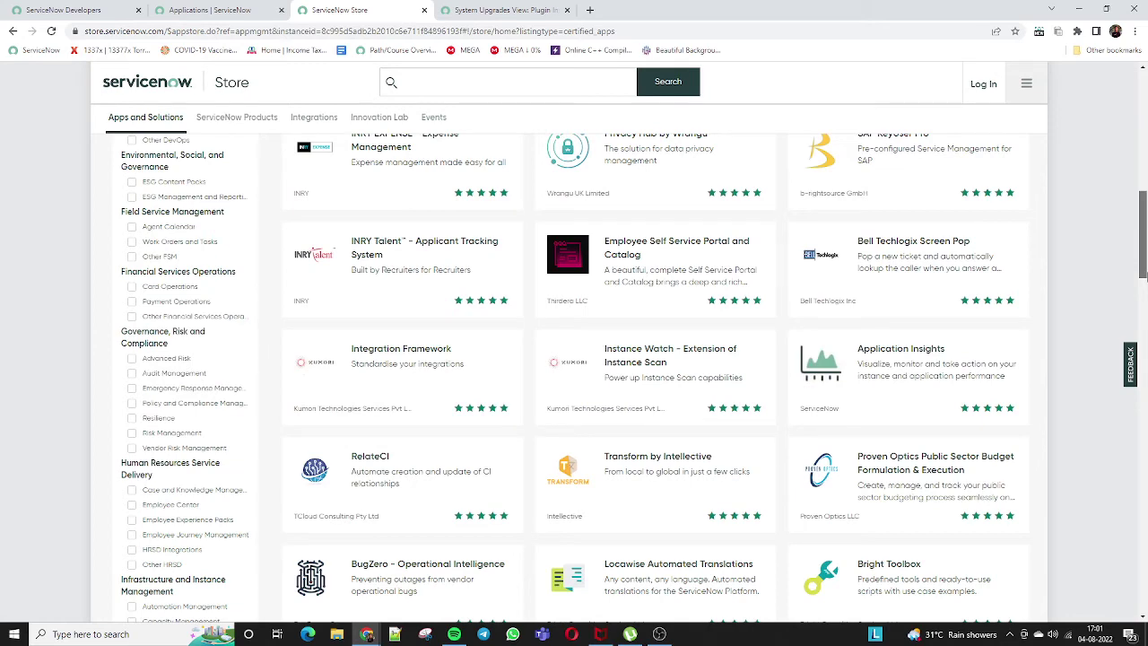
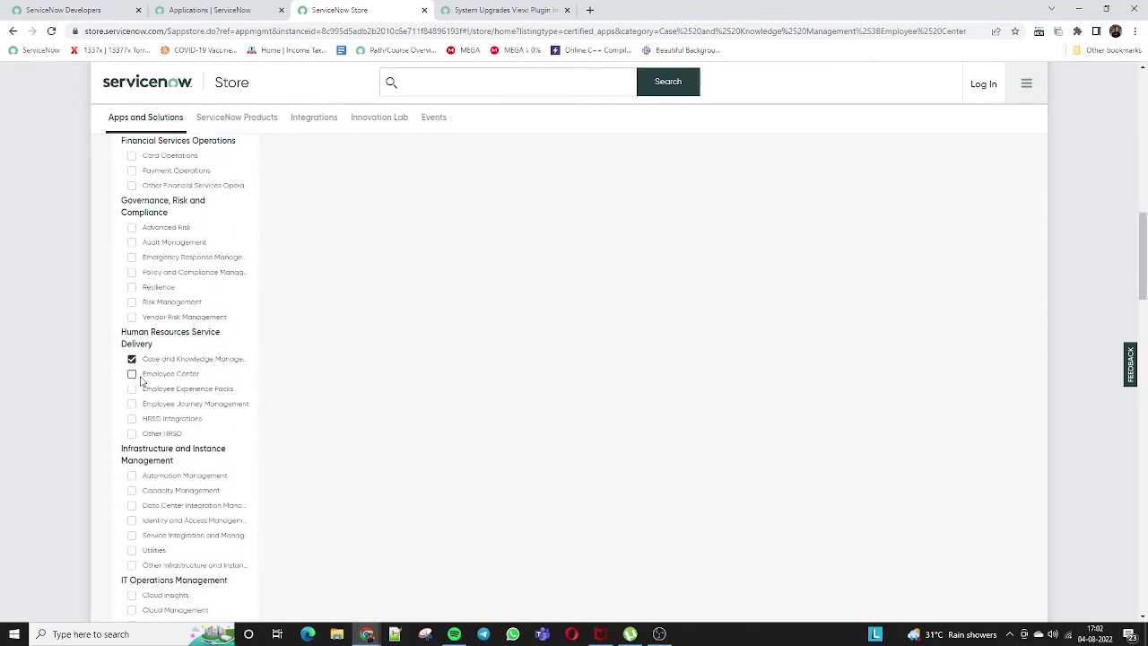
{"action": "left_click", "coordinate": [132, 374]}
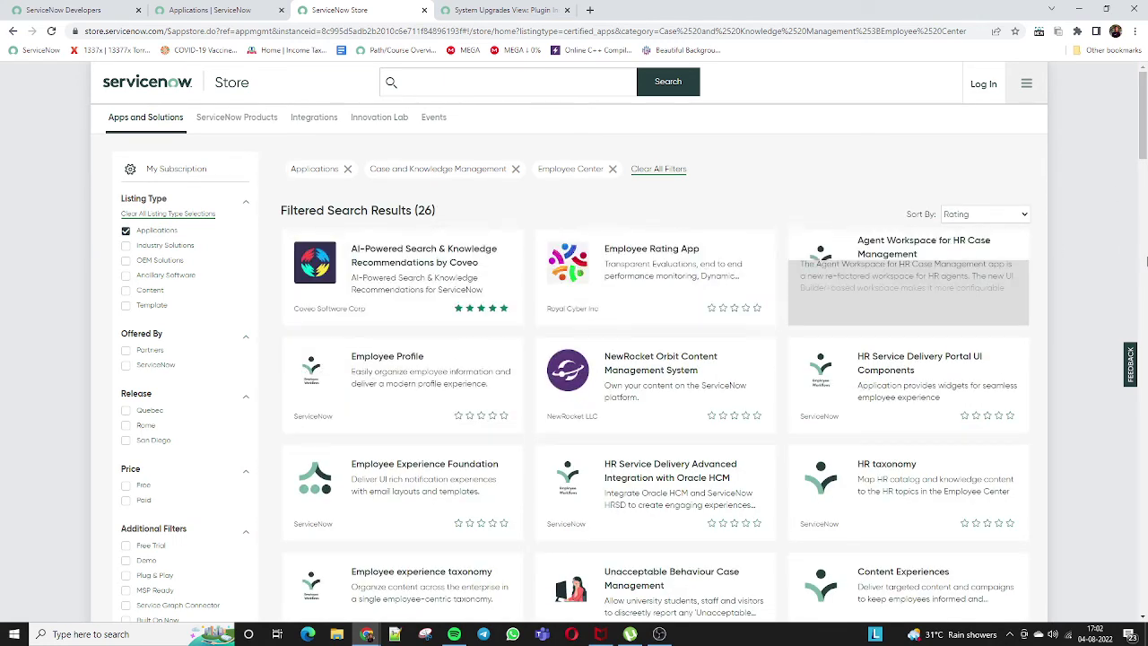
{"action": "scroll", "coordinate": [1143, 188], "scroll_direction": "down", "scroll_amount": 5}
{"action": "scroll", "coordinate": [1144, 188], "scroll_direction": "up", "scroll_amount": 5}
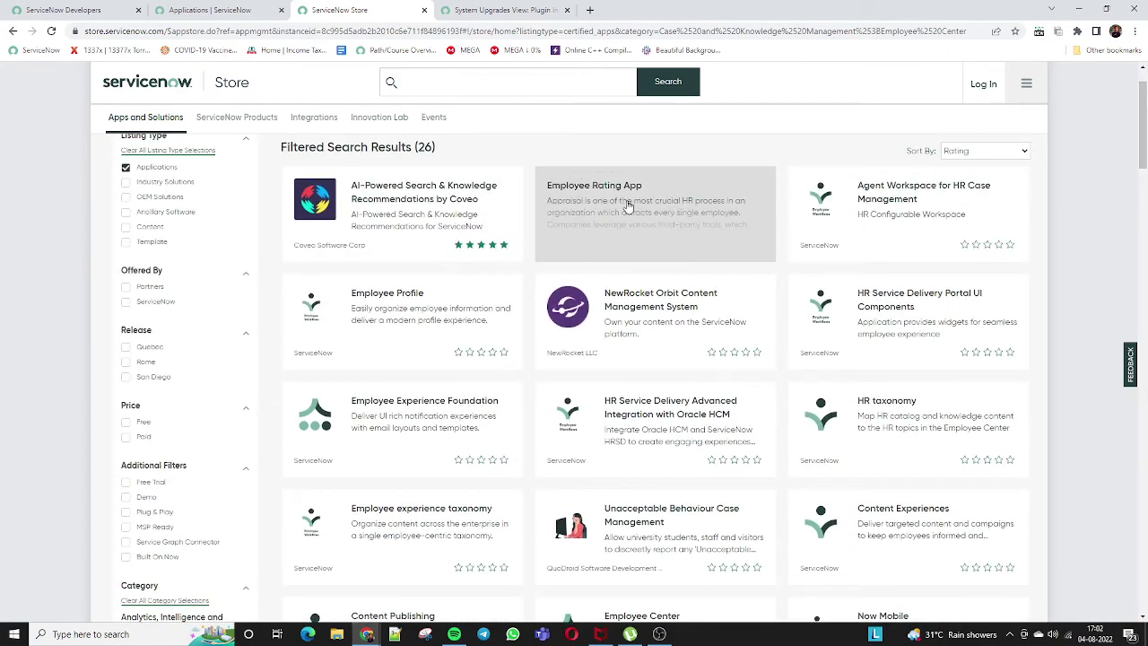
Step: Open the Employee Rating App listing and review its description, pricing and release compatibility
{"action": "left_click", "coordinate": [628, 207]}
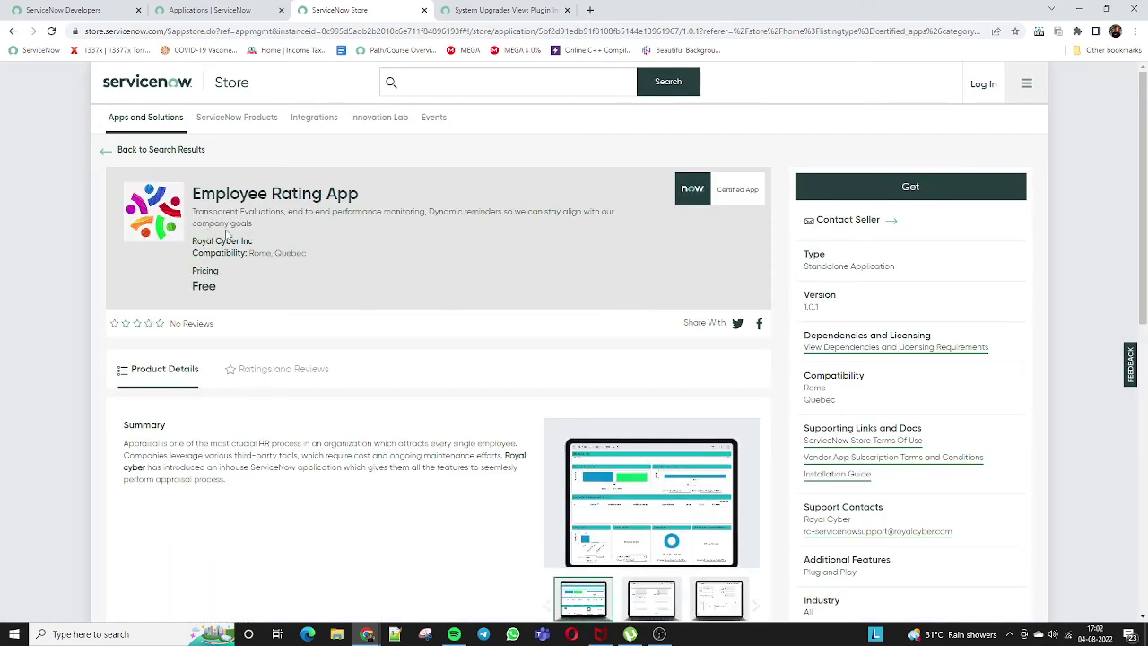
{"action": "left_click_drag", "start_coordinate": [211, 292], "coordinate": [192, 269]}
{"action": "left_click_drag", "start_coordinate": [192, 211], "coordinate": [495, 225]}
{"action": "left_click", "coordinate": [479, 280]}
{"action": "left_click_drag", "start_coordinate": [194, 254], "coordinate": [314, 260]}
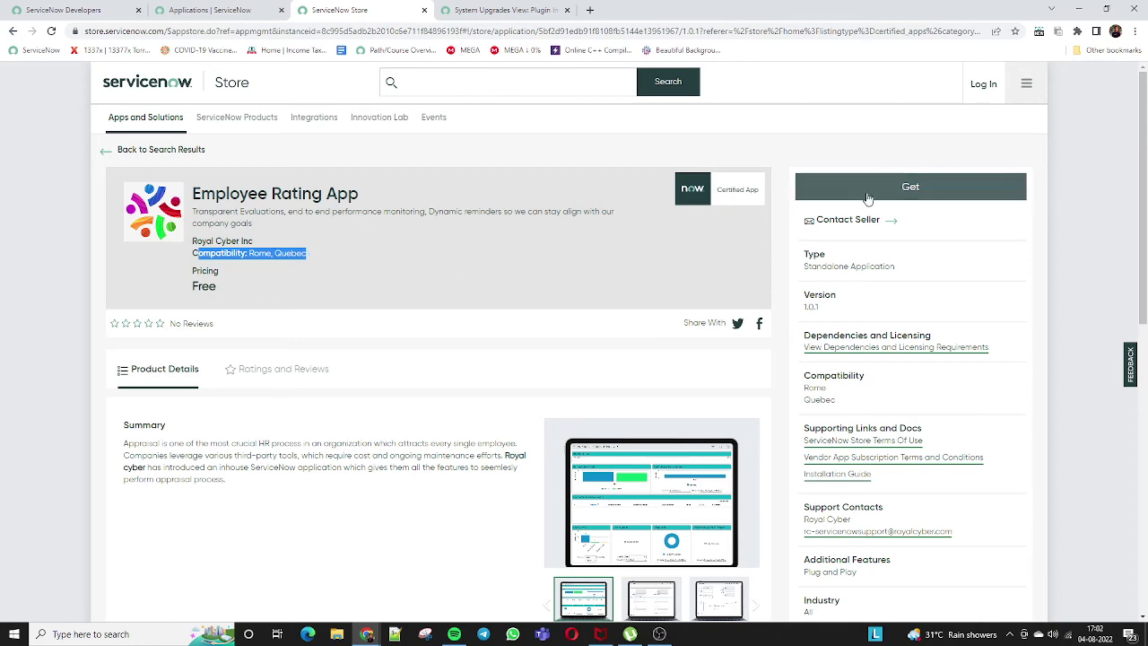
Step: Examine the Employee Rating App's key features, requirements and supporting details further down its listing
{"action": "scroll", "coordinate": [867, 198], "scroll_direction": "down", "scroll_amount": 1}
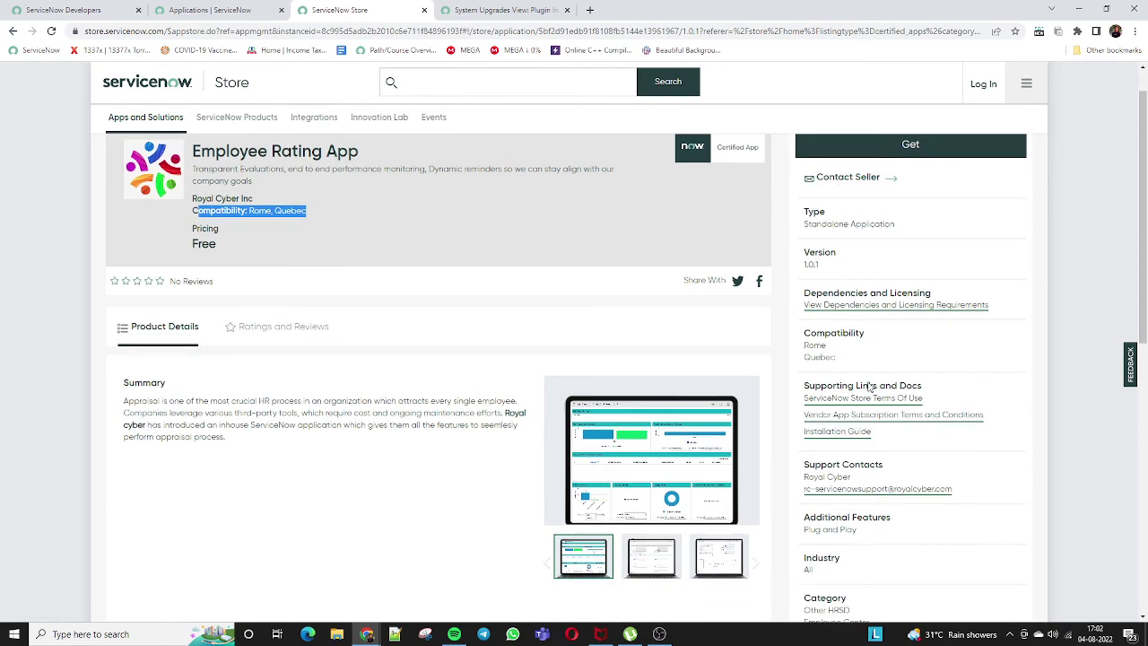
{"action": "left_click_drag", "start_coordinate": [1143, 309], "coordinate": [1136, 489]}
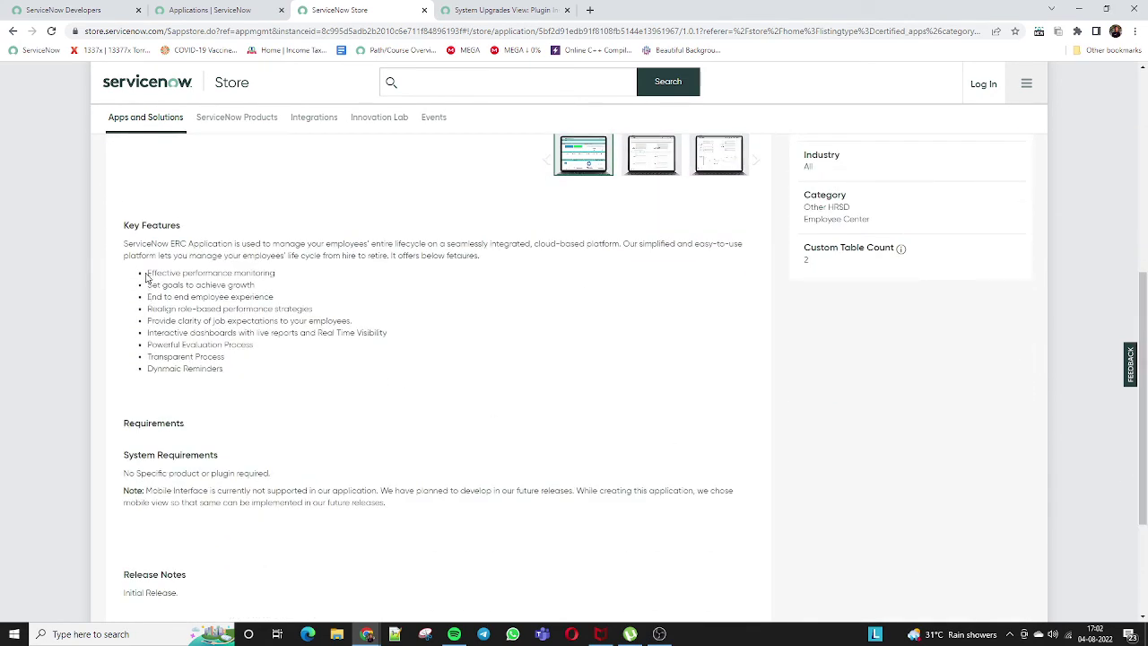
{"action": "left_click_drag", "start_coordinate": [146, 277], "coordinate": [296, 284]}
{"action": "left_click_drag", "start_coordinate": [146, 286], "coordinate": [281, 289]}
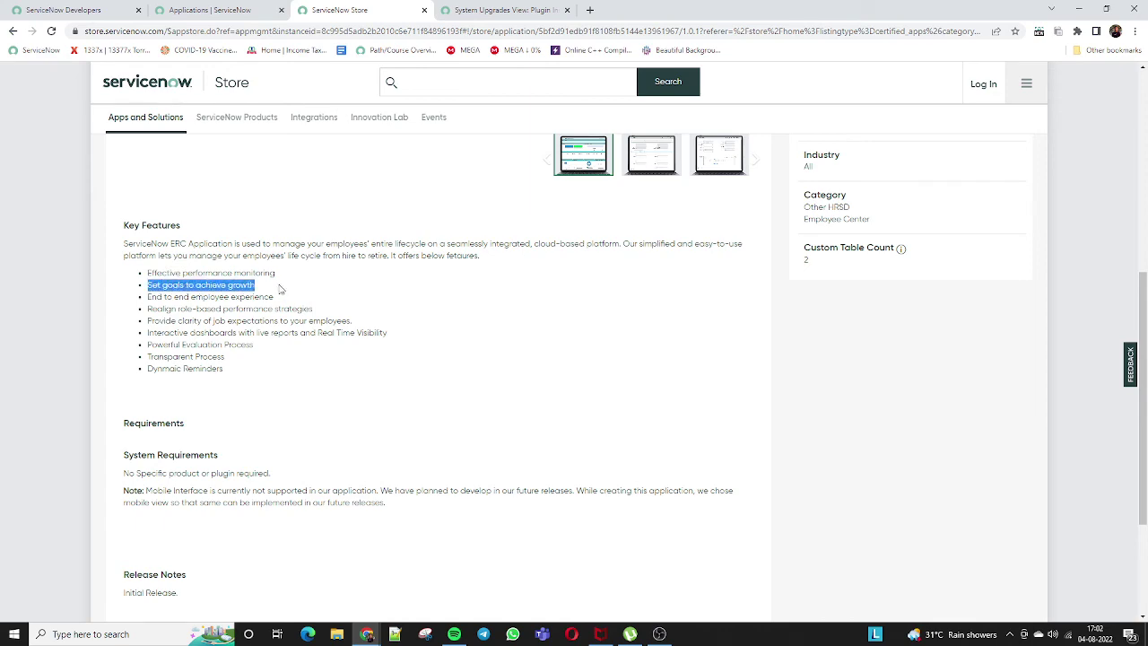
{"action": "left_click_drag", "start_coordinate": [239, 366], "coordinate": [146, 271]}
{"action": "left_click", "coordinate": [369, 321]}
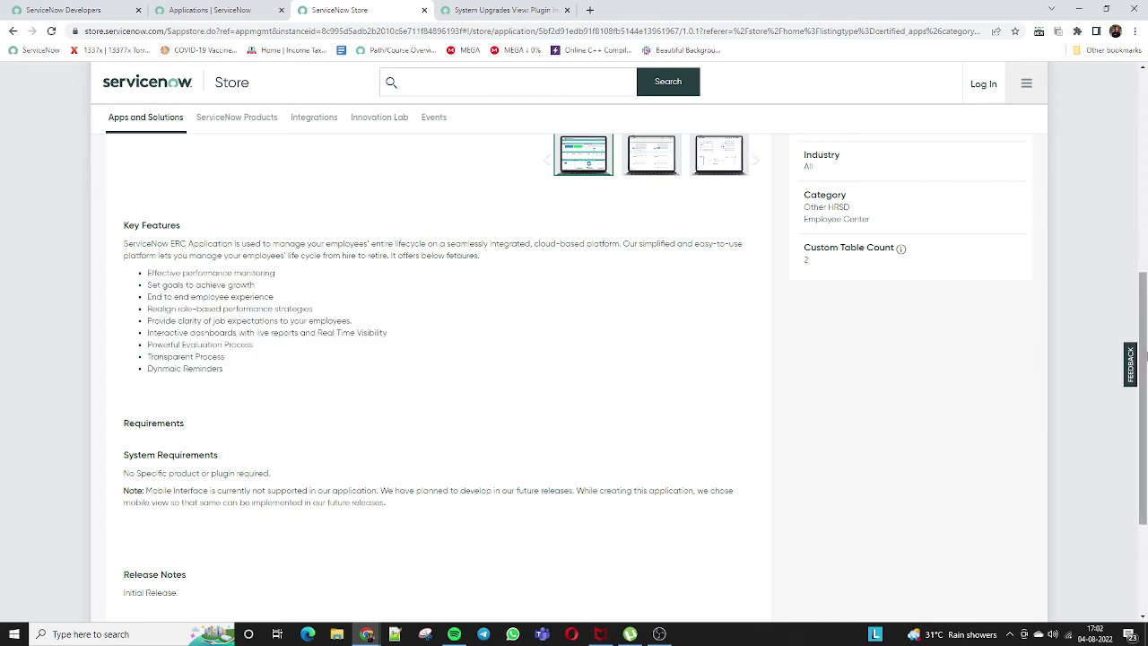
{"action": "left_click_drag", "start_coordinate": [1145, 356], "coordinate": [1145, 269]}
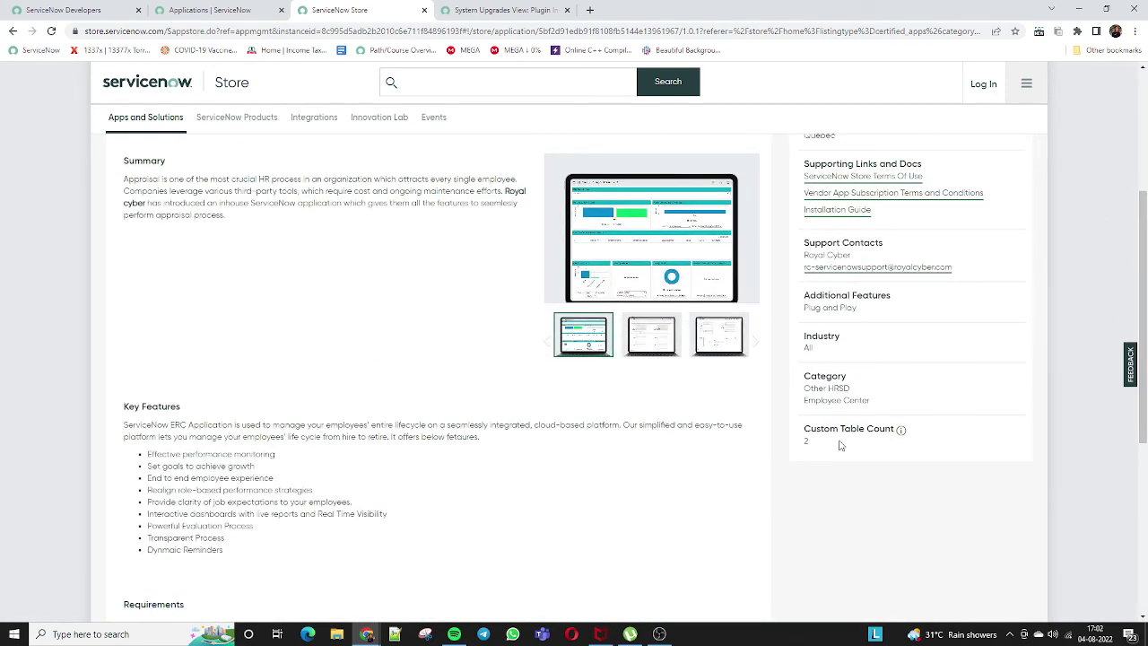
{"action": "key", "text": "ctrl+a"}
{"action": "left_click", "coordinate": [1117, 365]}
{"action": "left_click_drag", "start_coordinate": [1145, 296], "coordinate": [1145, 191]}
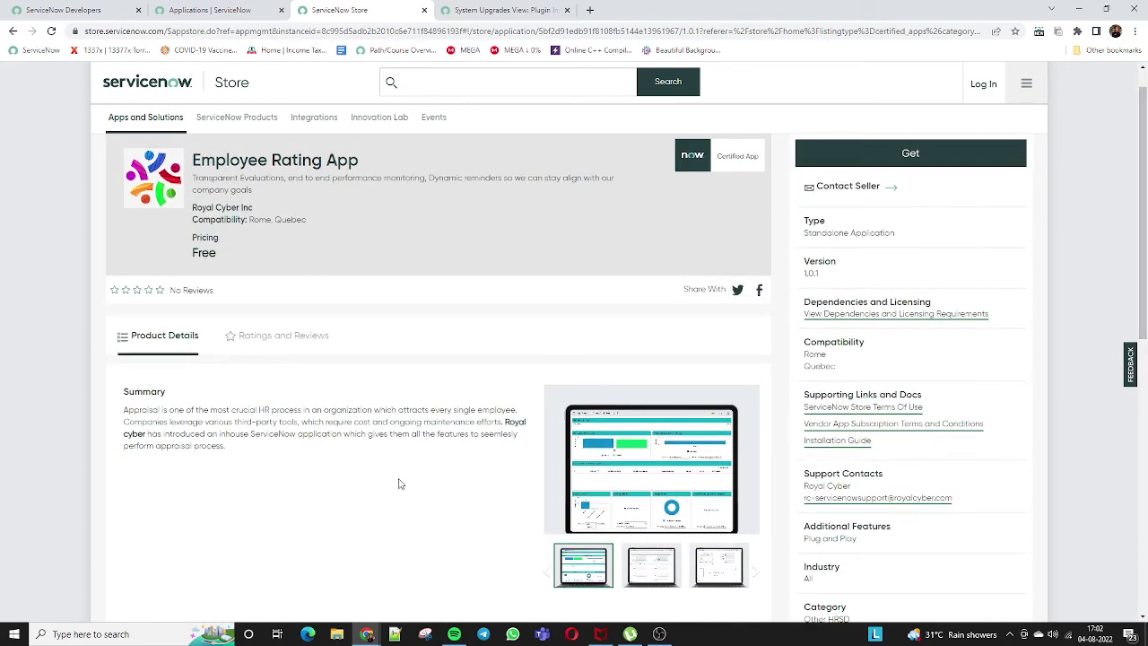
Step: Return to the instance's application list, dismiss the redirect notice and follow the plugin request to the ServiceNow ID sign-in page
{"action": "left_click", "coordinate": [97, 14]}
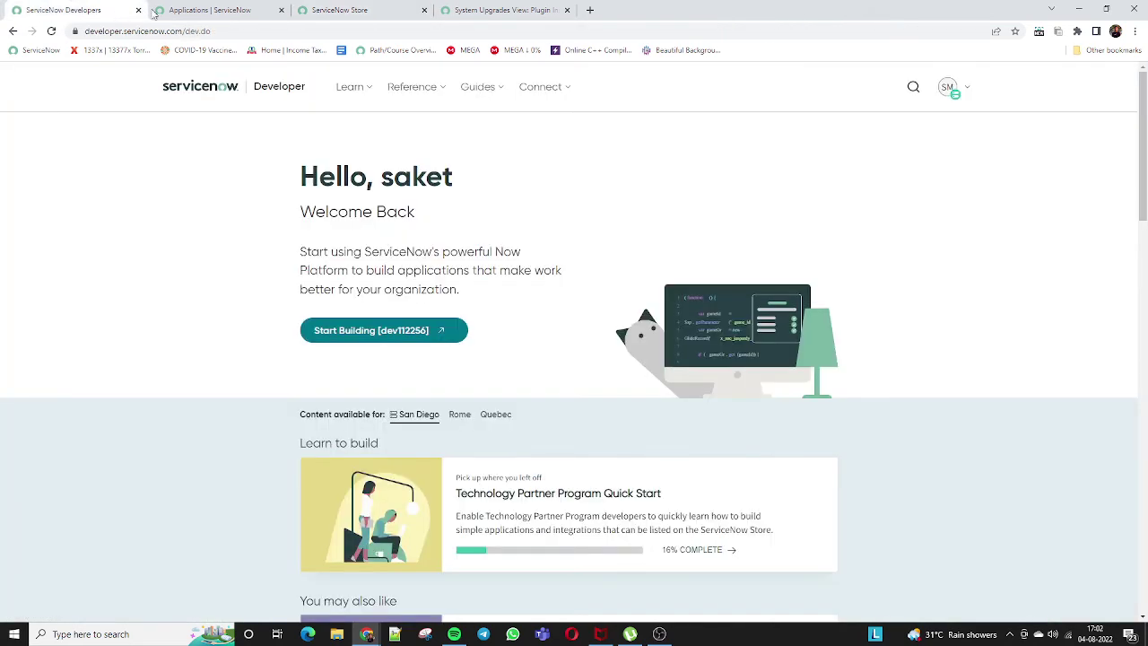
{"action": "left_click", "coordinate": [185, 10]}
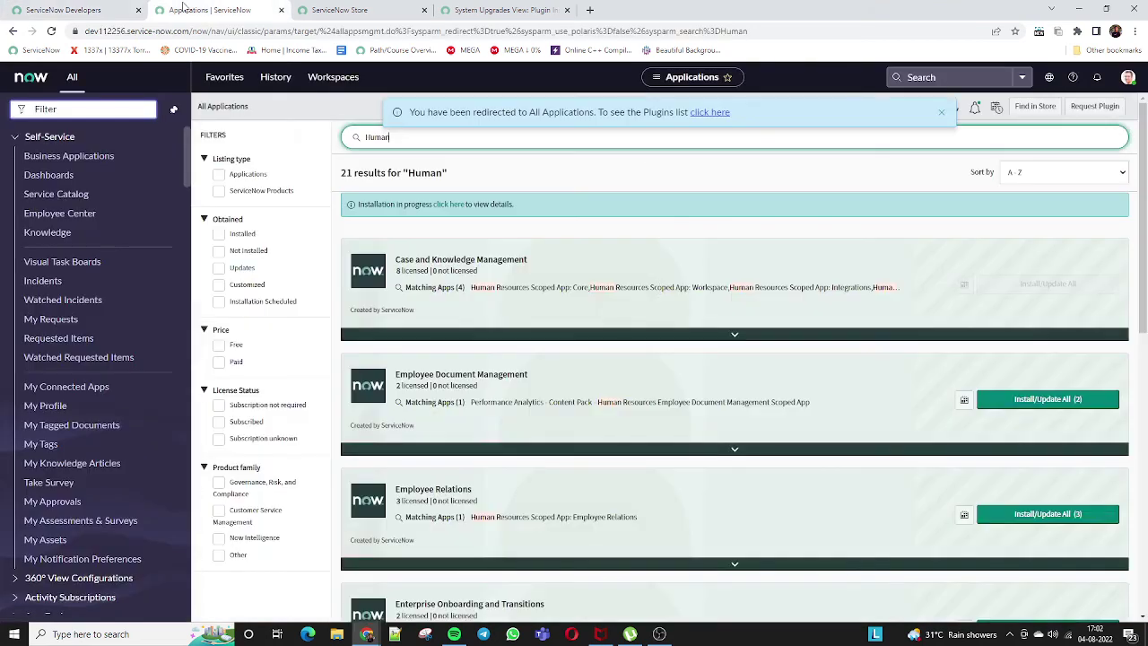
{"action": "left_click", "coordinate": [941, 112]}
{"action": "left_click", "coordinate": [1097, 108]}
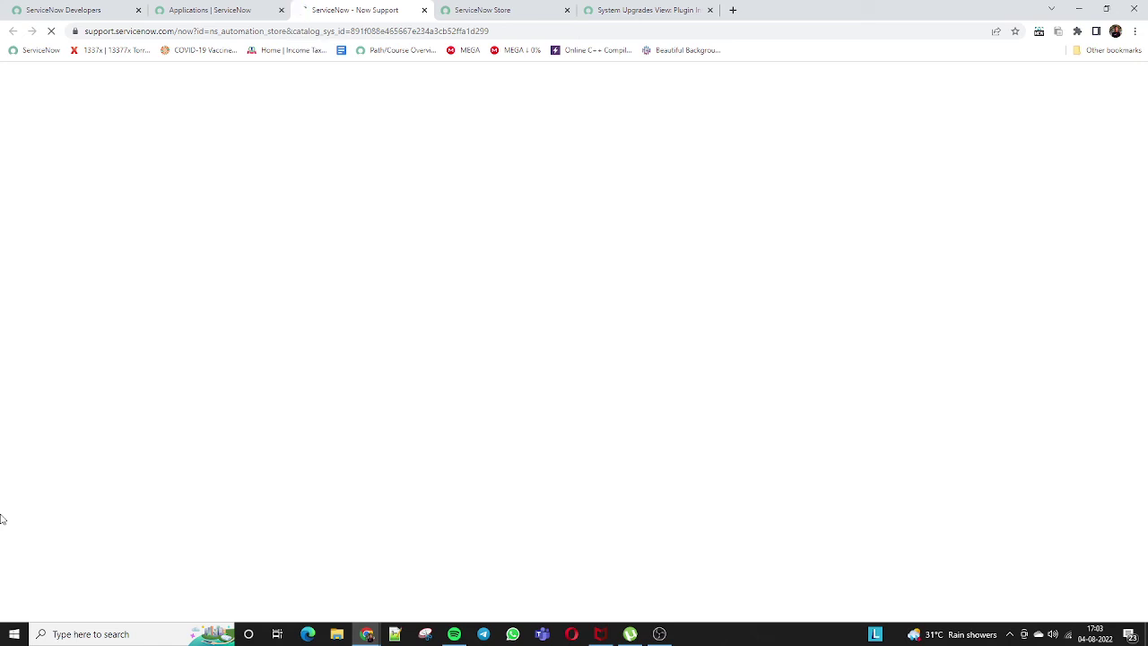
{"action": "left_click", "coordinate": [211, 11]}
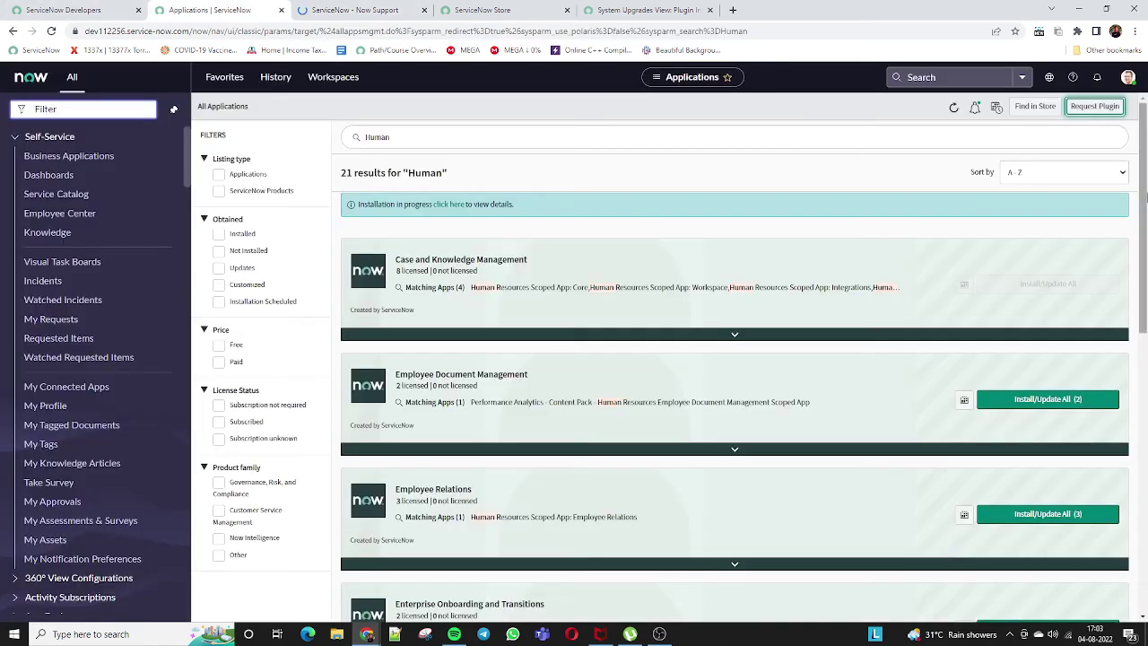
{"action": "left_click", "coordinate": [342, 13]}
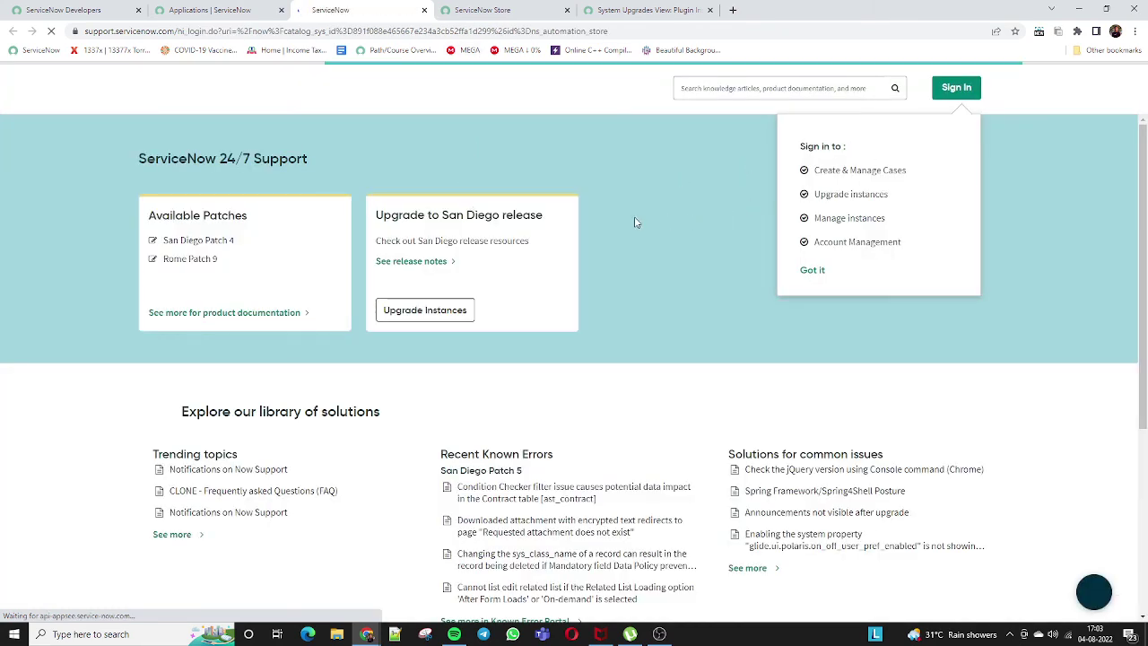
{"action": "left_click", "coordinate": [950, 87]}
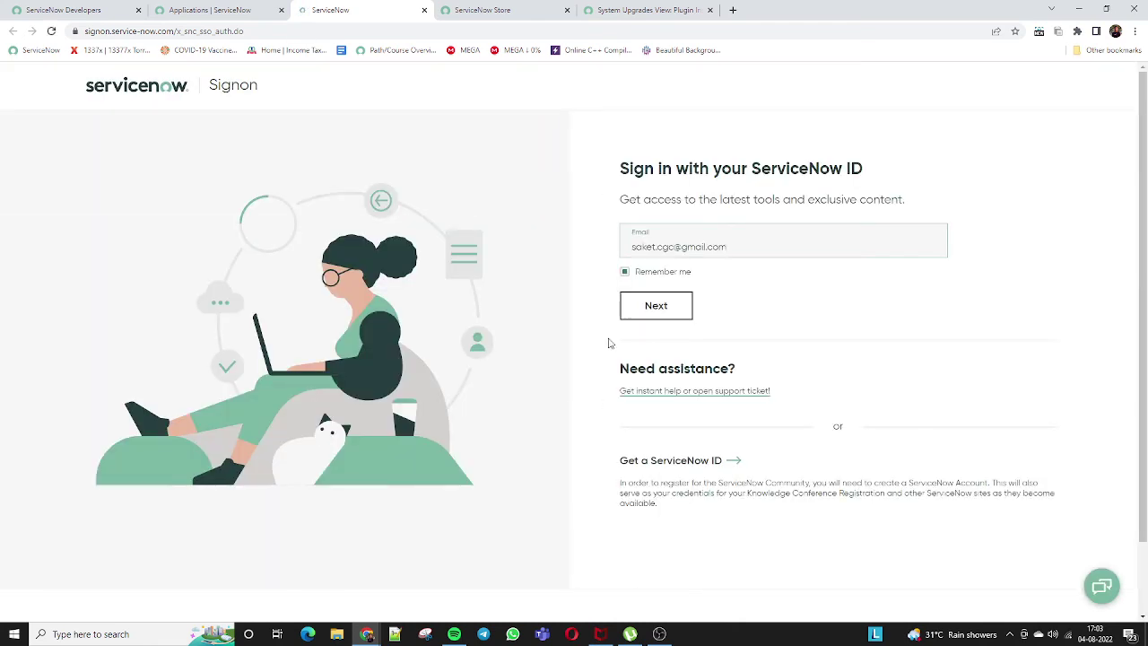
{"action": "left_click_drag", "start_coordinate": [621, 167], "coordinate": [582, 167]}
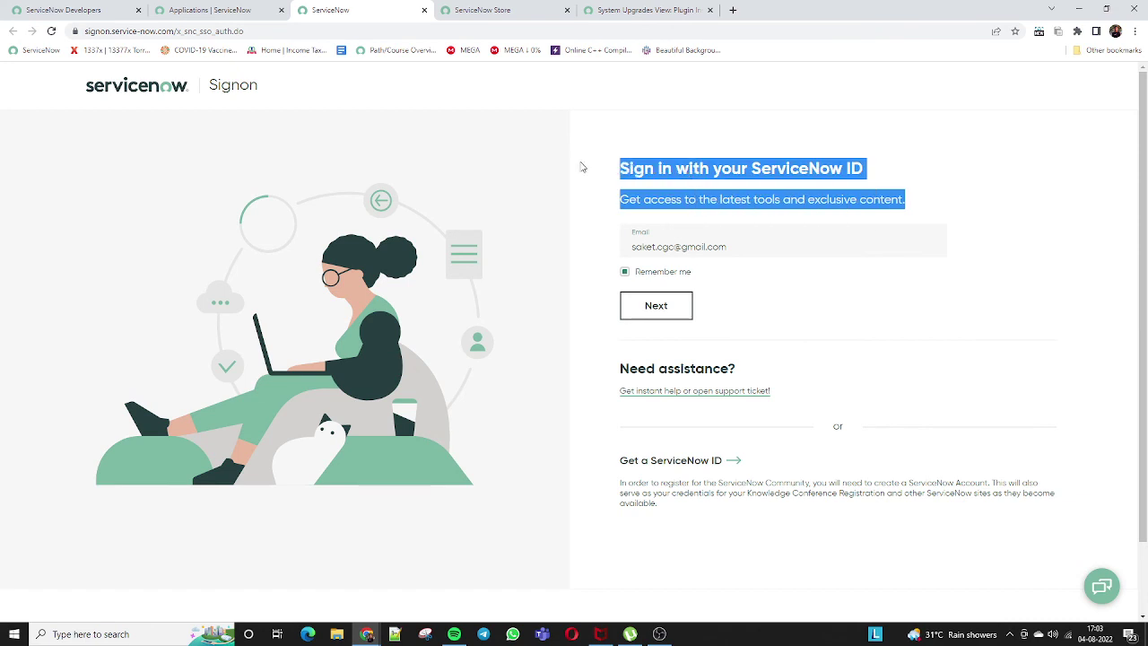
{"action": "left_click", "coordinate": [605, 177]}
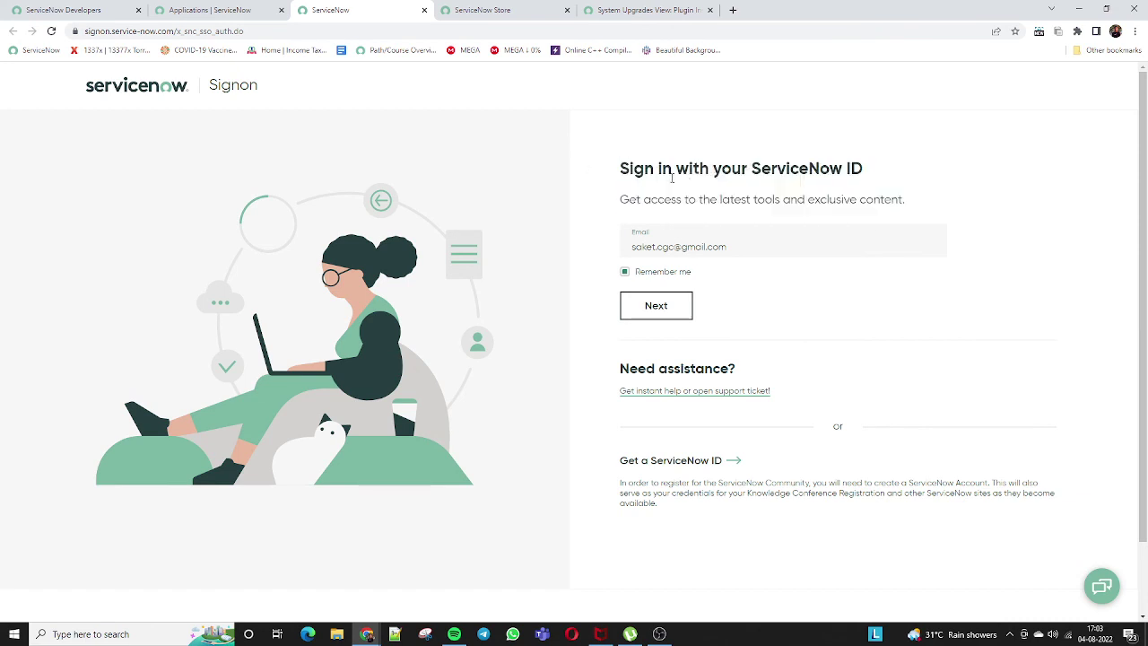
Step: Check the Case and Knowledge Management installation progress from the application list and leave it running in the background
{"action": "left_click", "coordinate": [213, 13]}
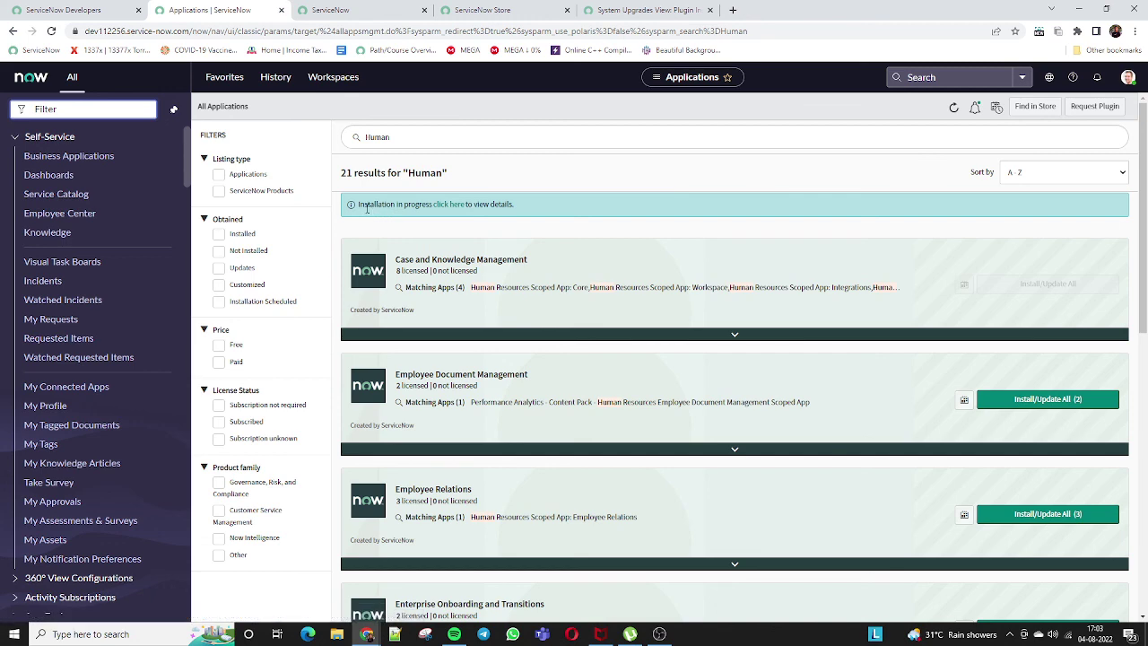
{"action": "left_click", "coordinate": [449, 205]}
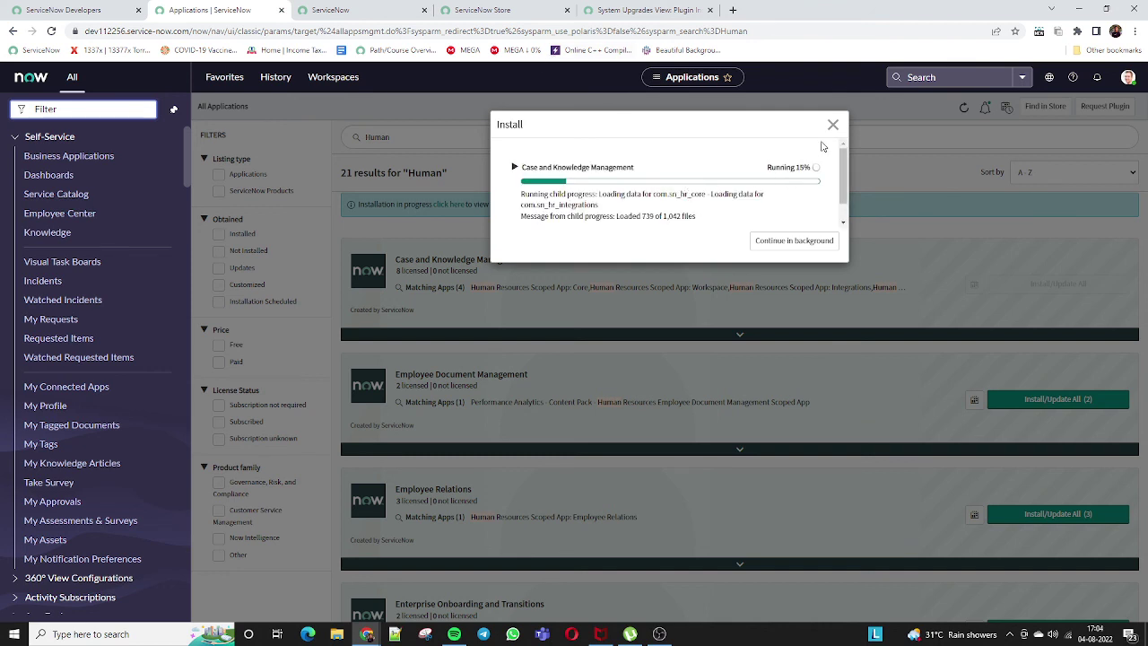
{"action": "left_click", "coordinate": [794, 240]}
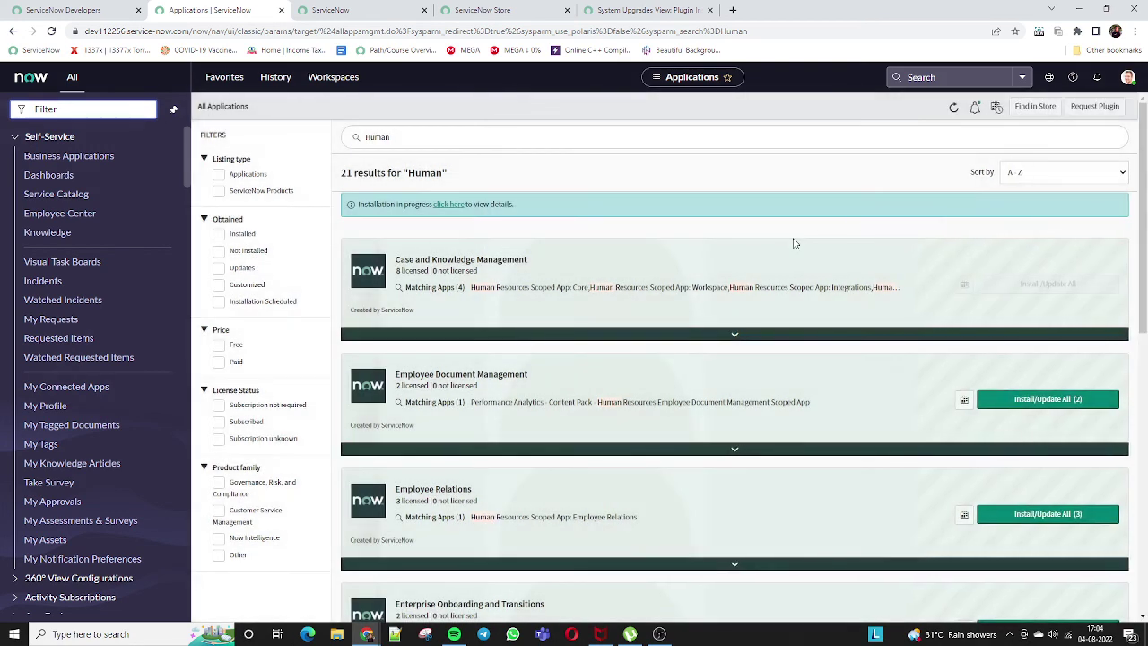